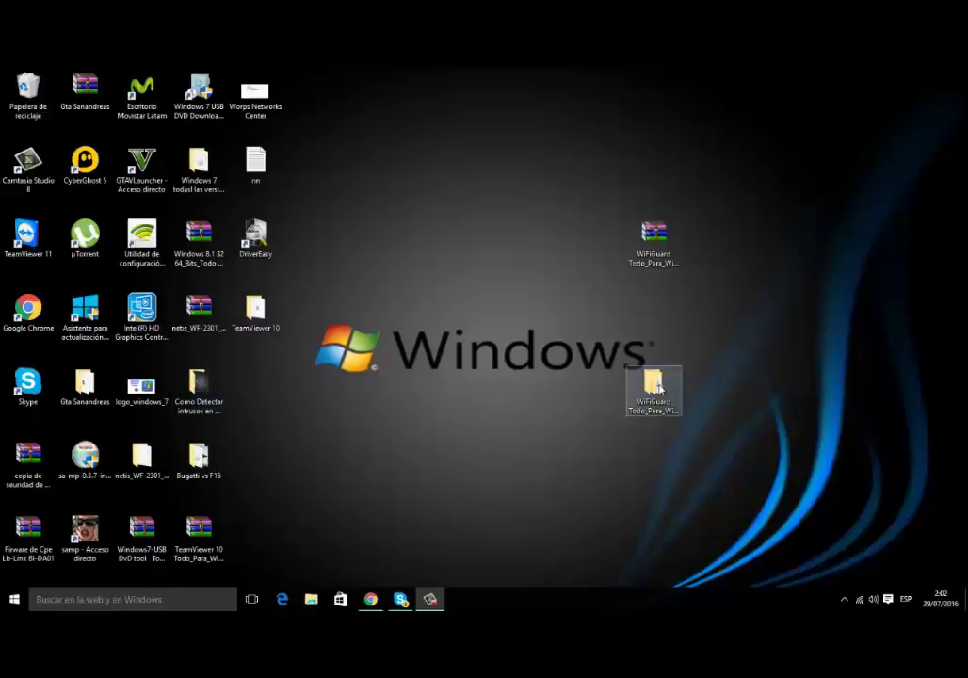
- Launch the 64-bit WiFiGuard application from the WiFiGuard Todo_Para_Windows folder
double_click(653, 386)
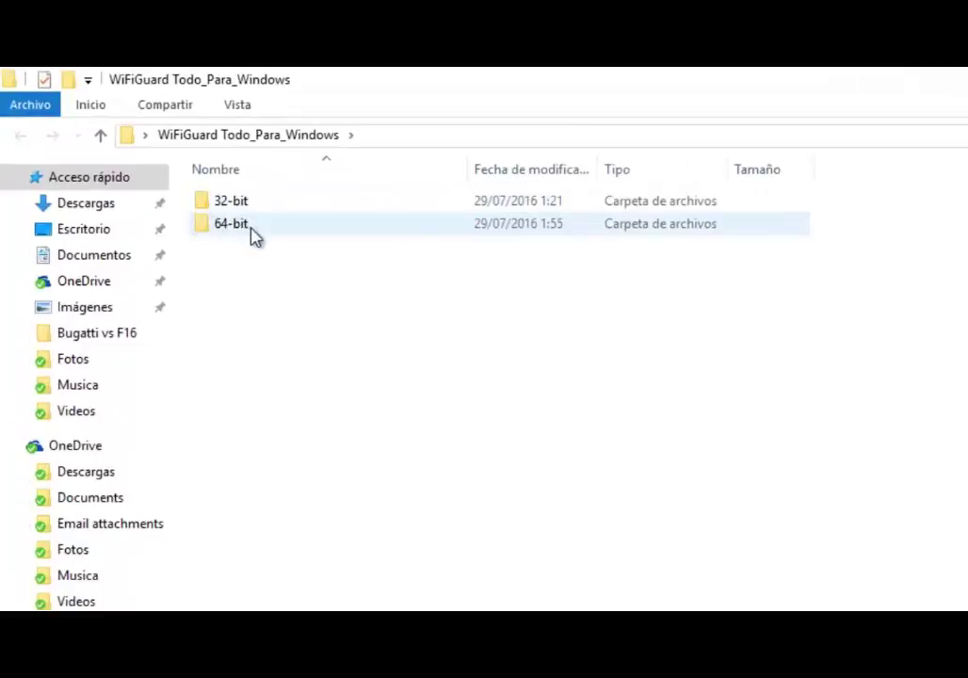
double_click(275, 228)
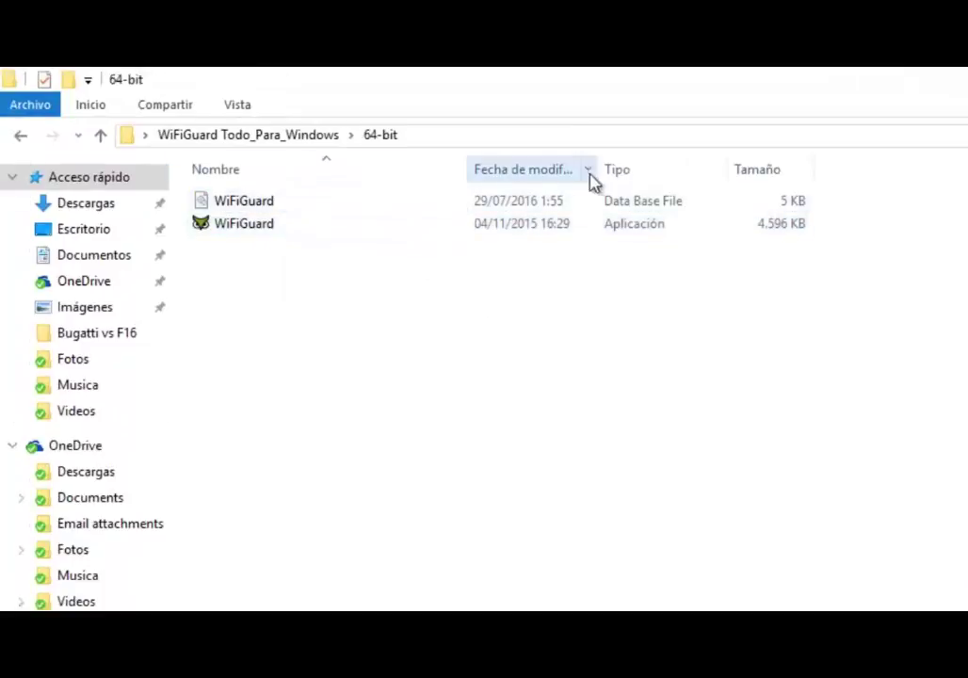
double_click(245, 226)
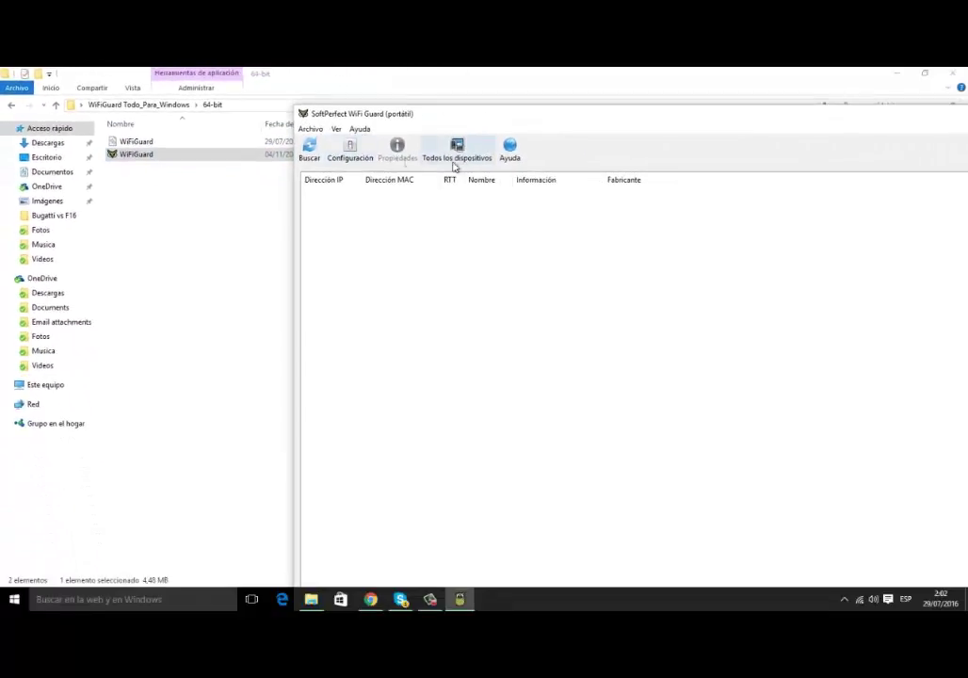
- Accept the scan settings, run a network scan and move the WiFi Guard window aside
click(350, 149)
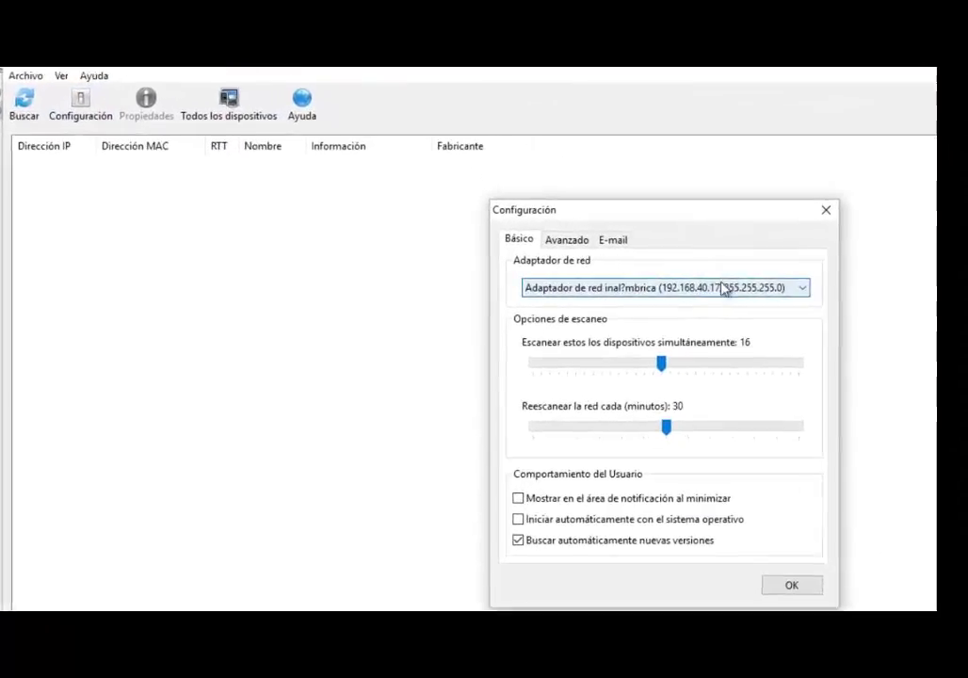
click(819, 567)
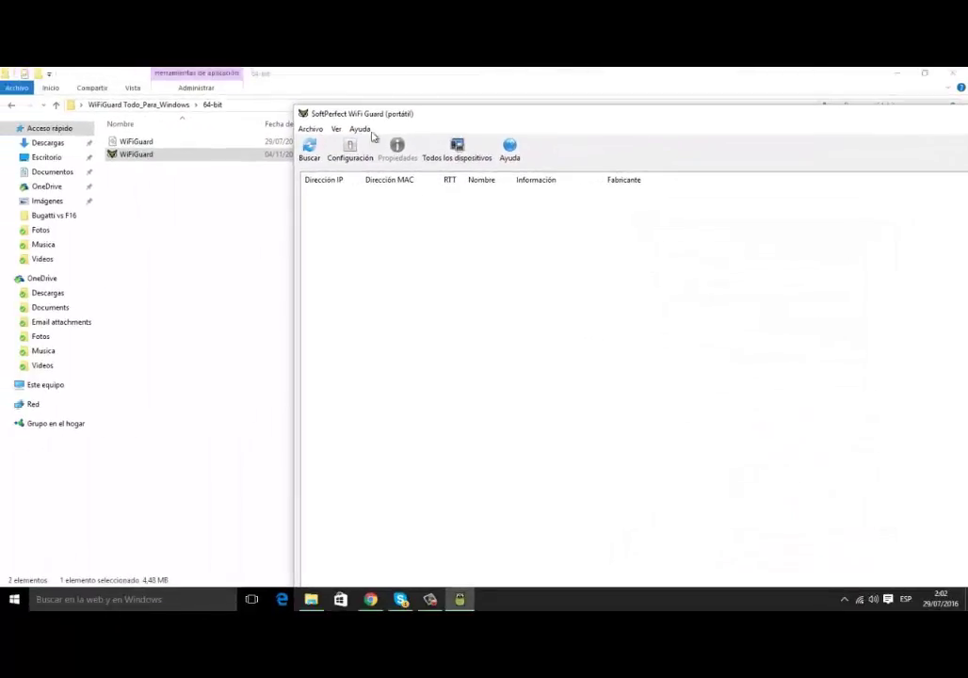
click(317, 156)
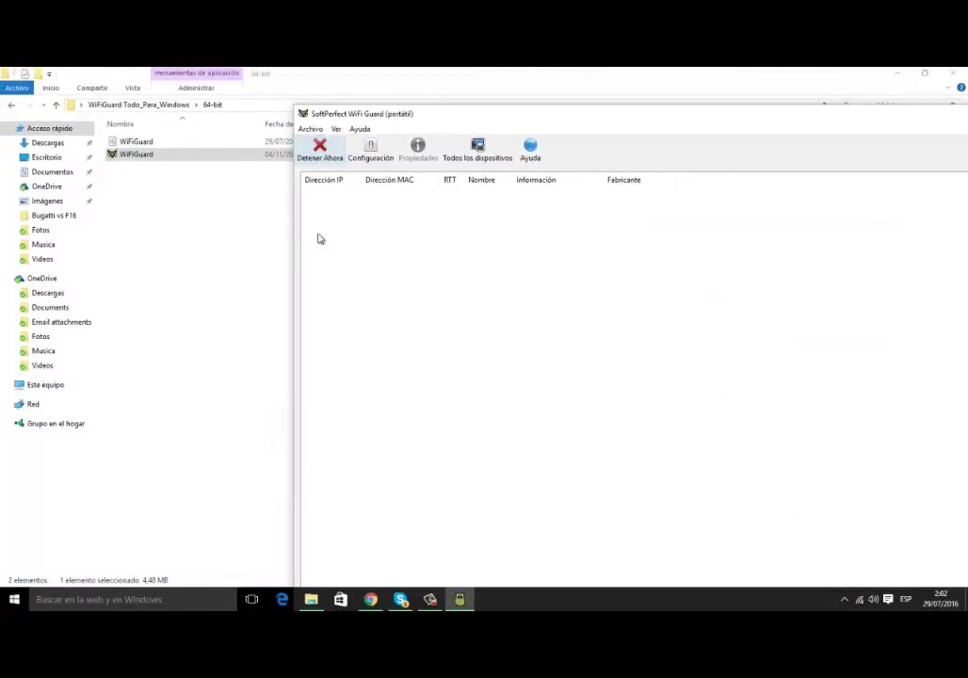
click(896, 72)
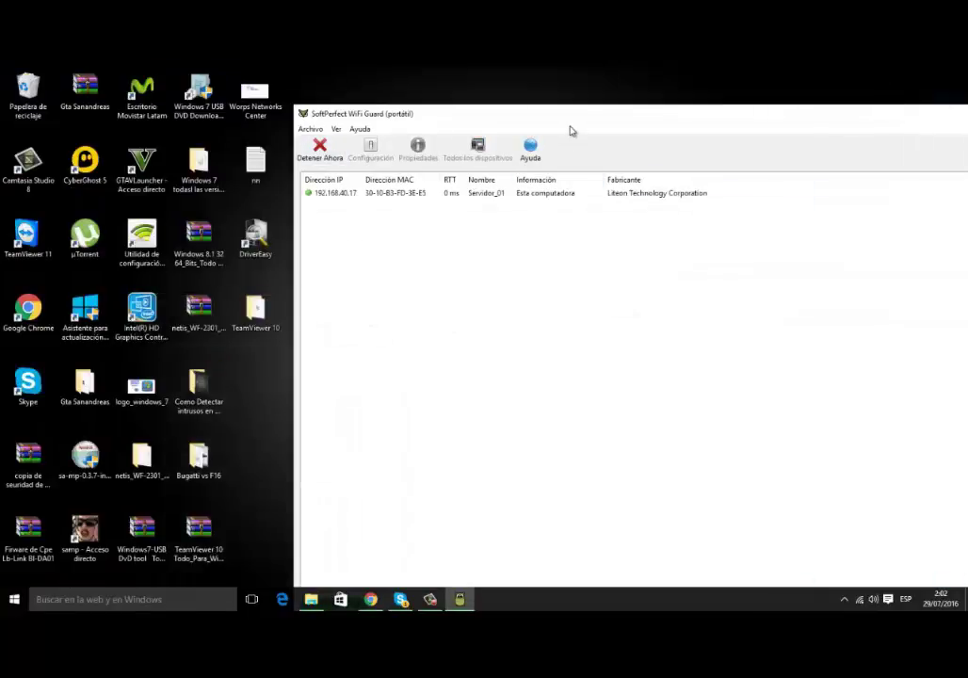
drag(589, 120, 523, 127)
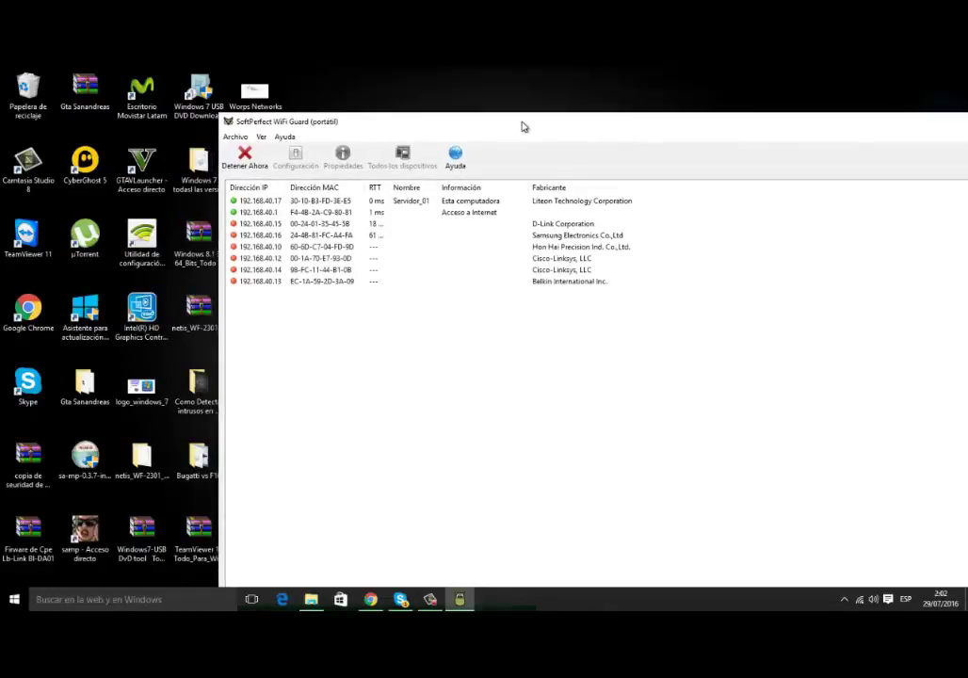
- Select the router entry 192.168.40.1 in the results and dismiss the unrecognised-devices notification
click(371, 599)
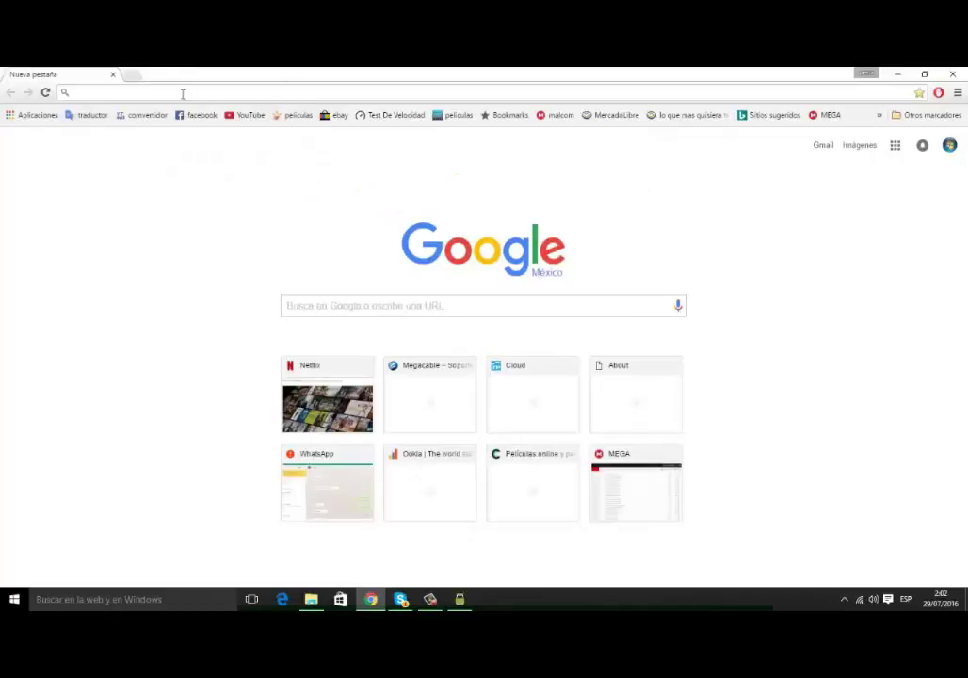
click(881, 74)
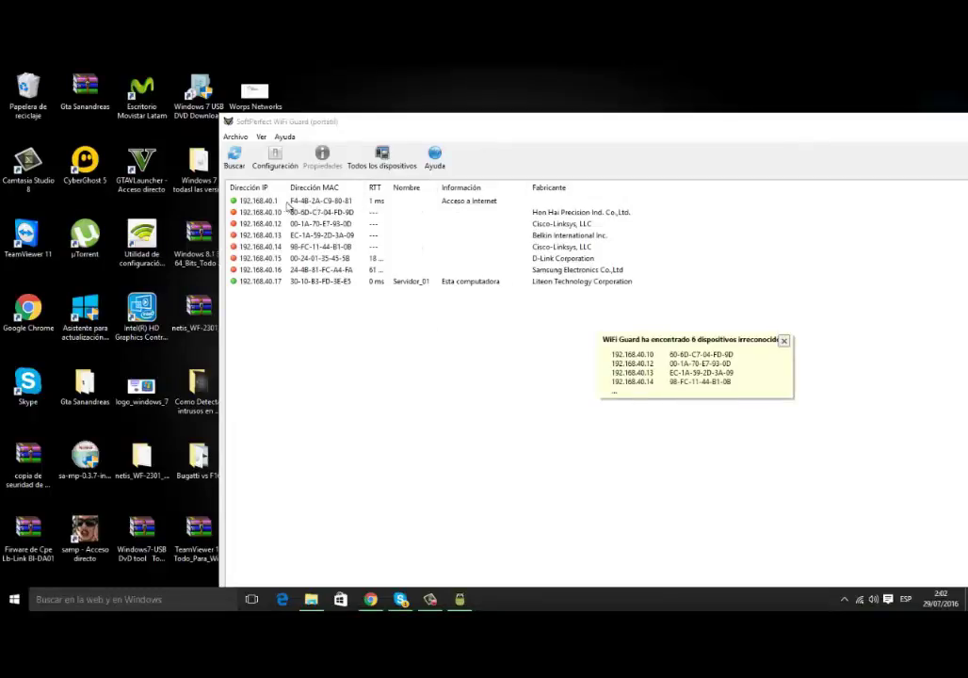
click(244, 205)
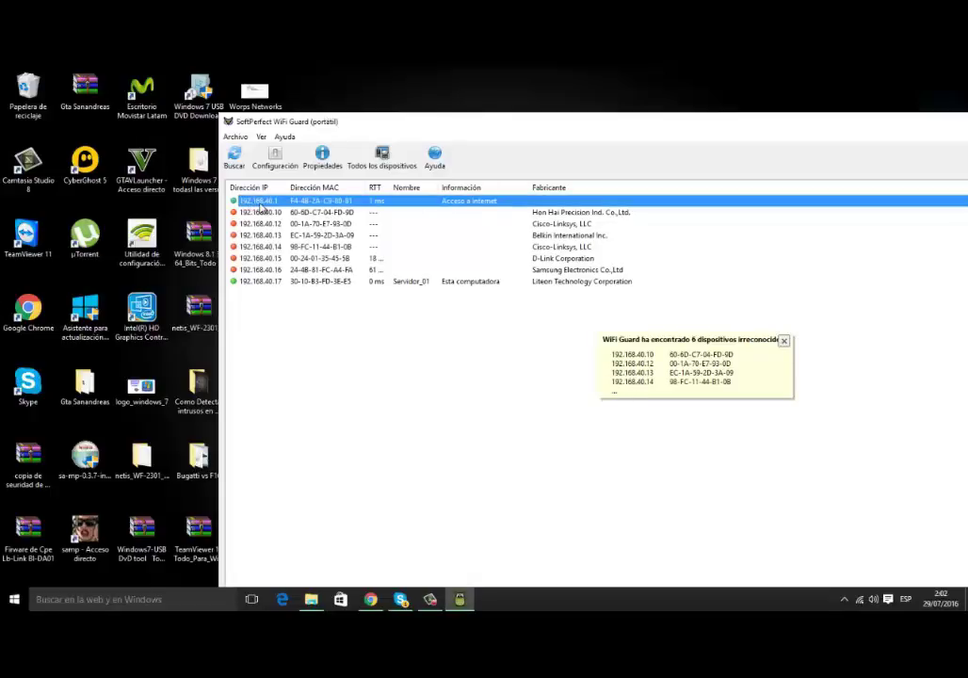
click(763, 369)
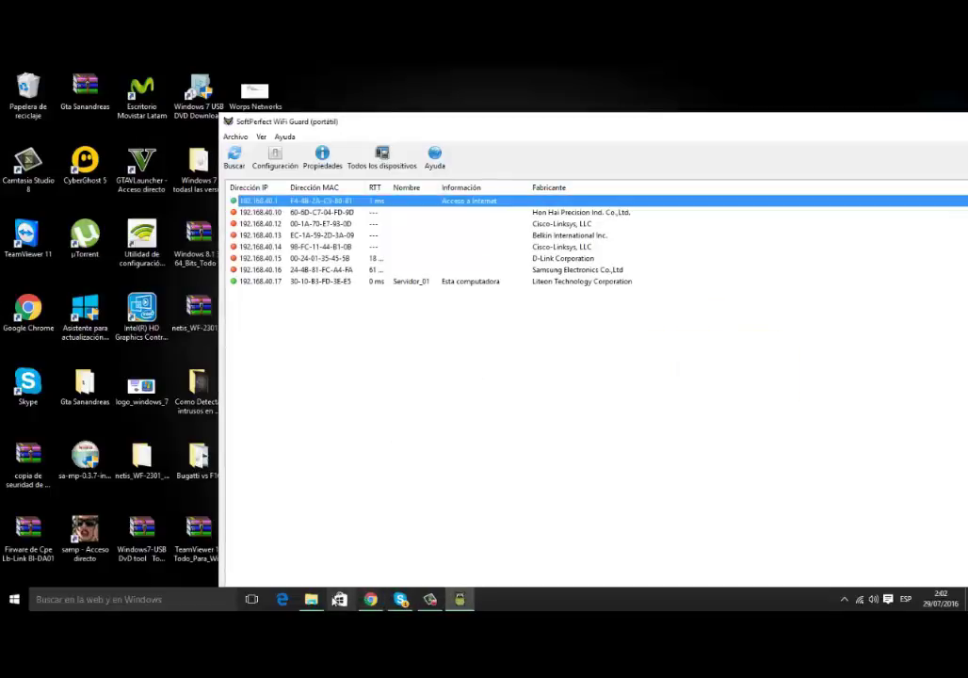
click(376, 600)
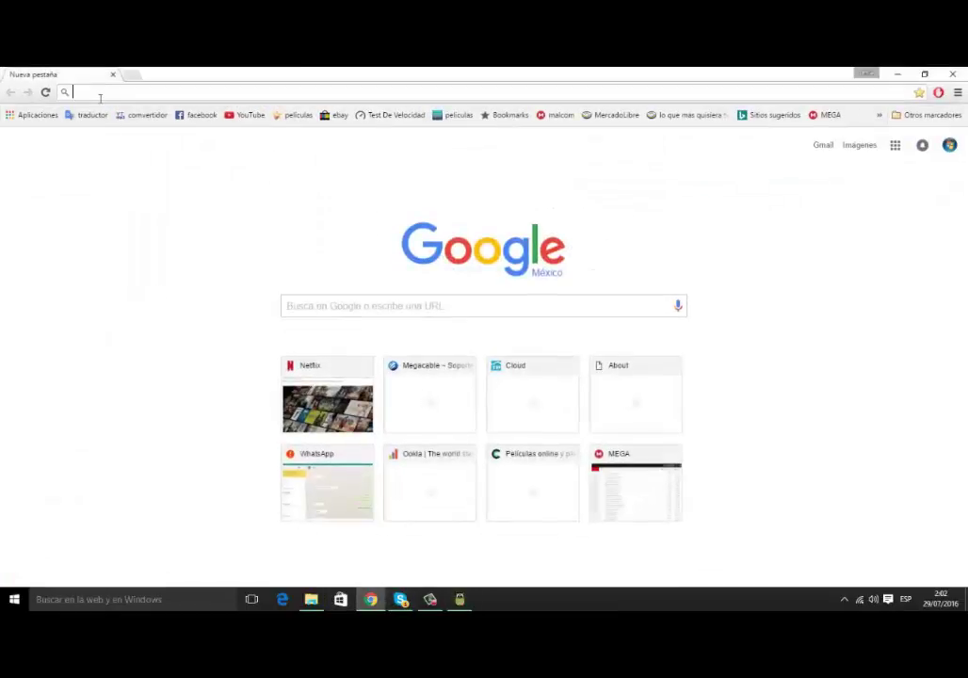
- Enter the router address 192.168.40.1 in the new Chrome tab's address bar
click(100, 92)
text(192.1)
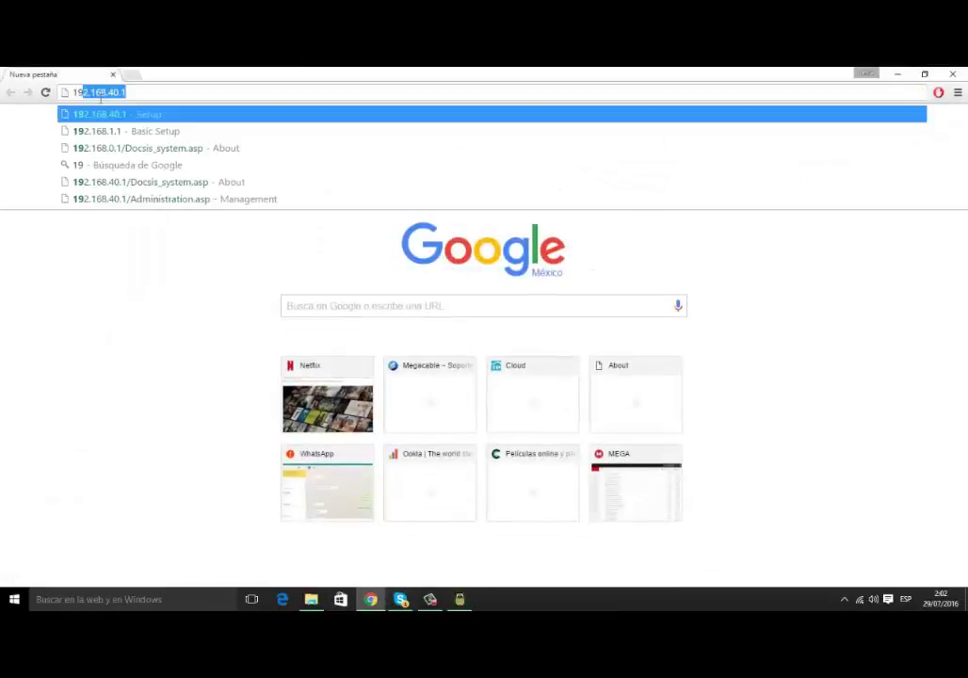
text(68)
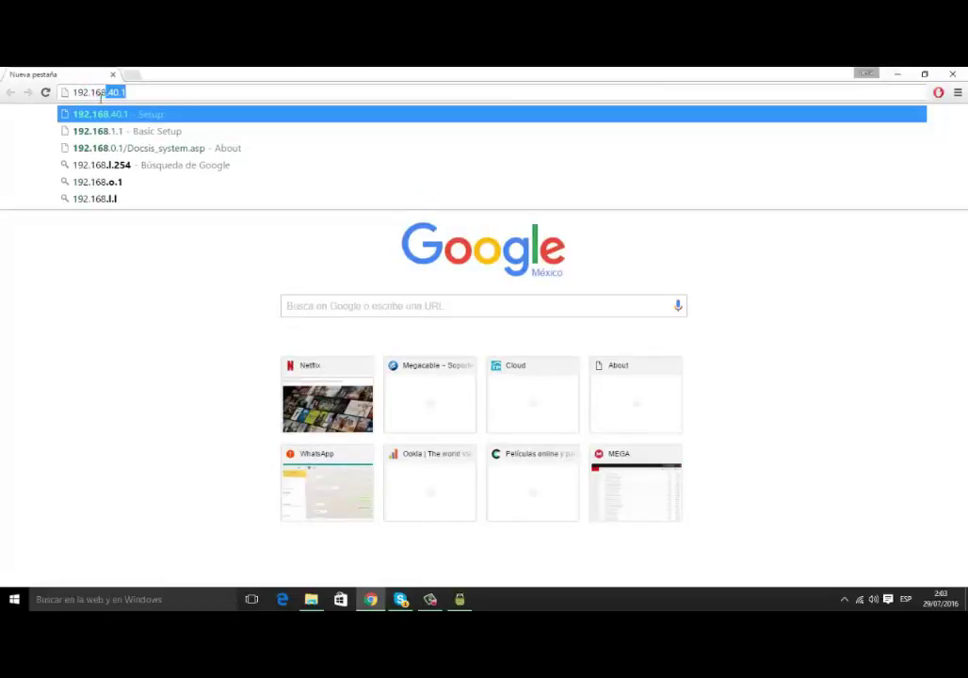
text(.)
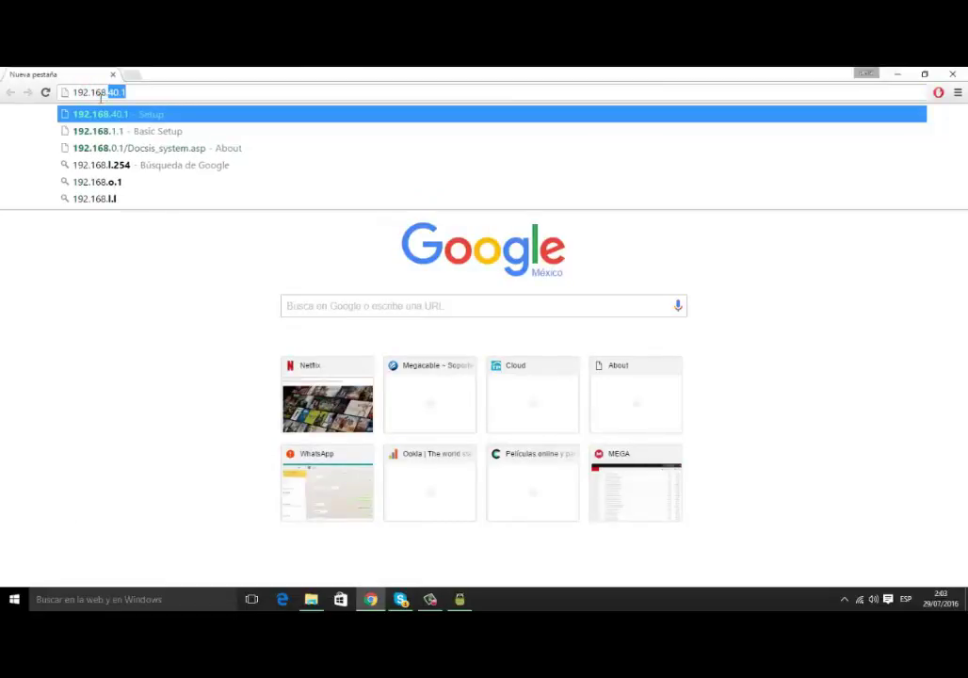
text(40.1)
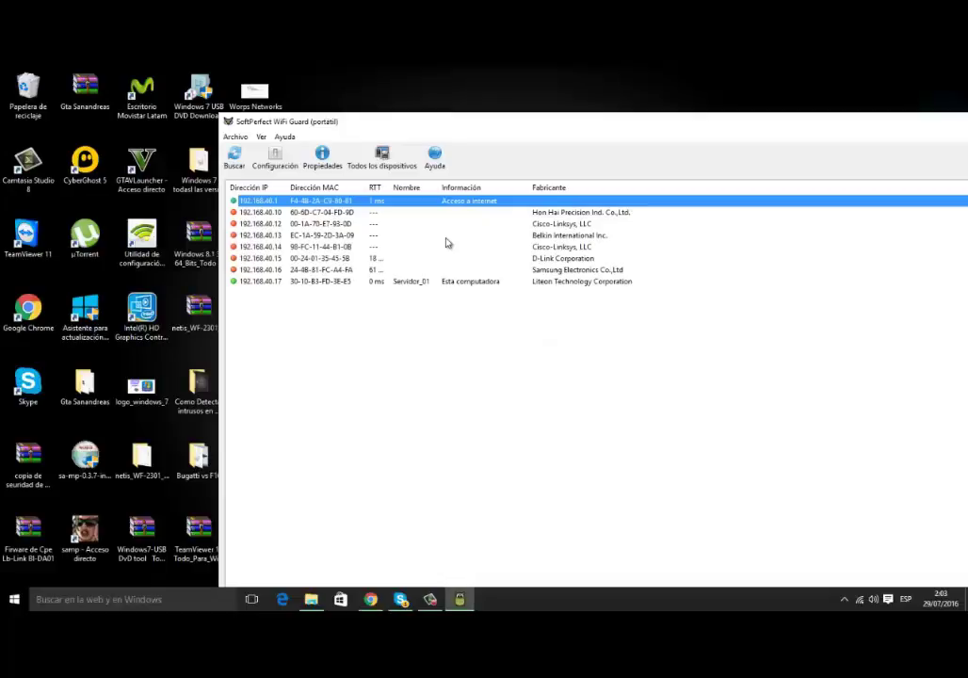
- Open a maximized Command Prompt via Run with cmd and run ipconfig
key(super+r)
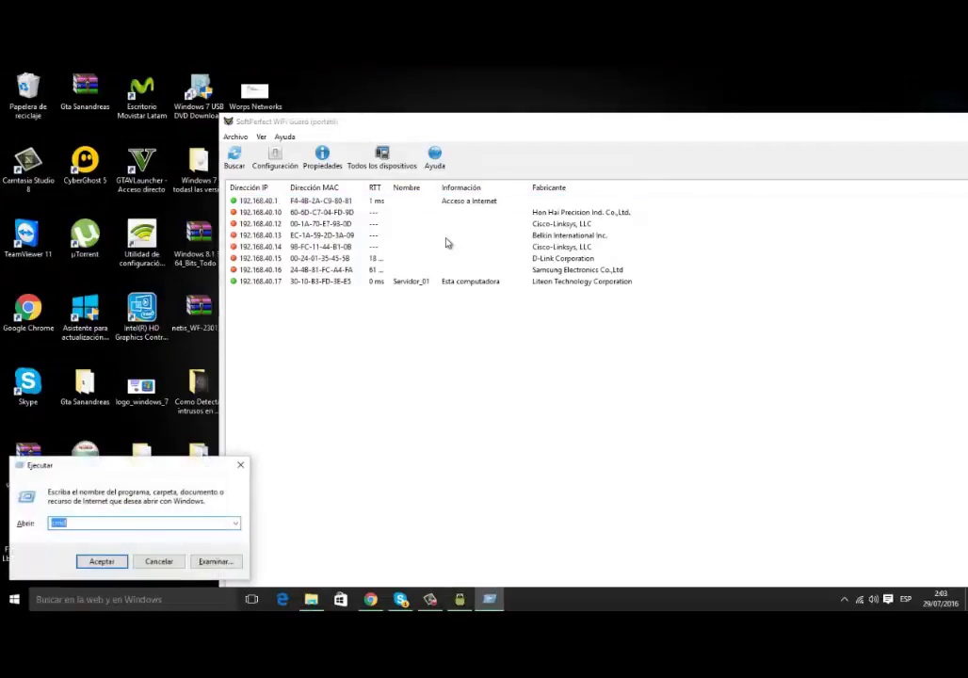
text(cmd)
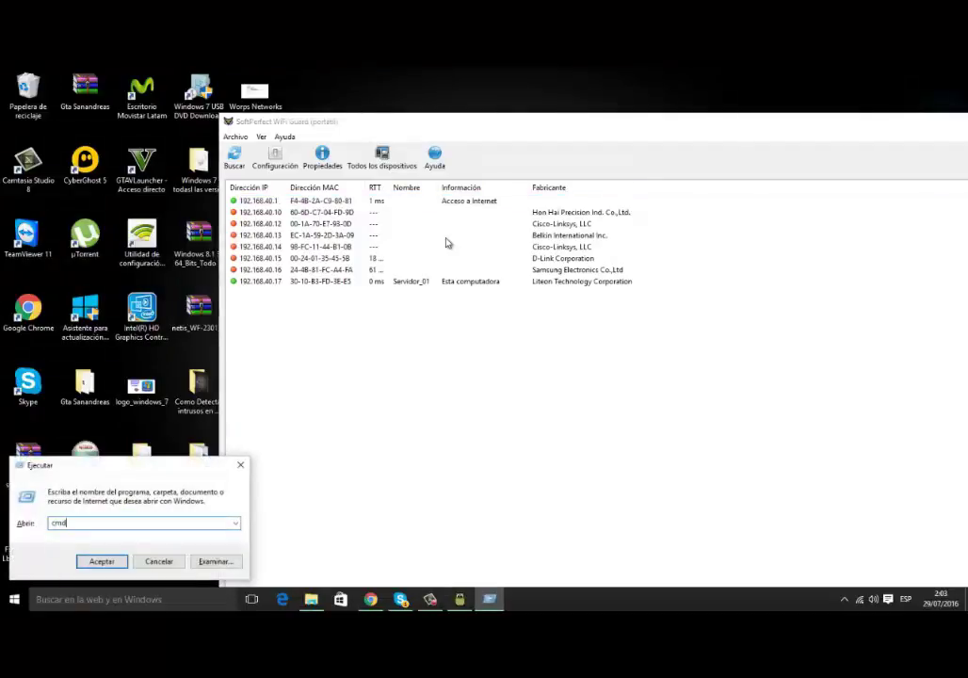
key(Return)
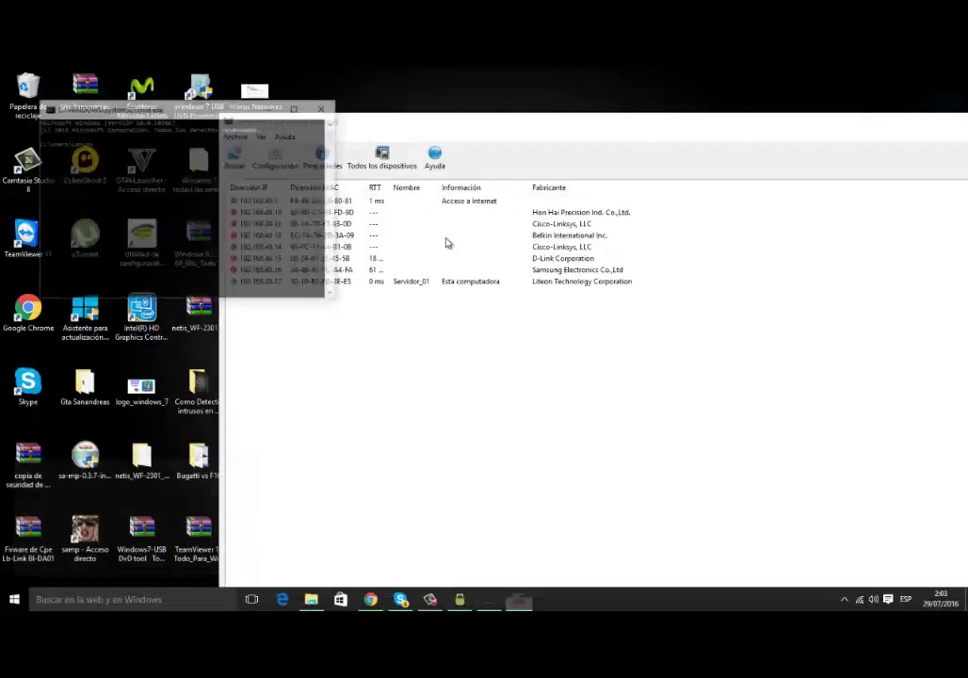
drag(282, 107, 524, 159)
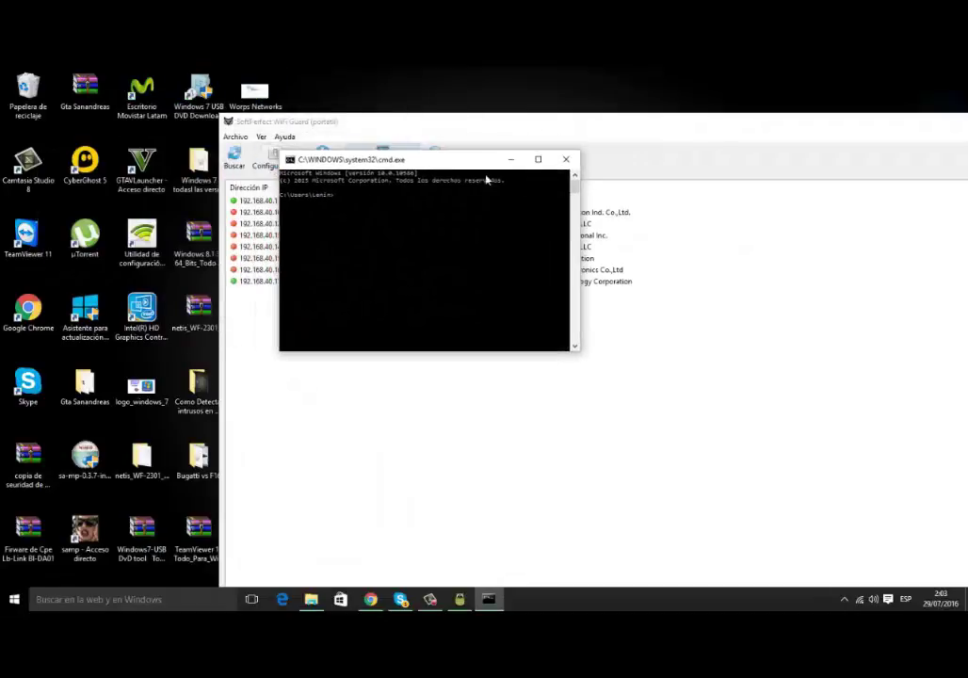
click(537, 160)
text(i)
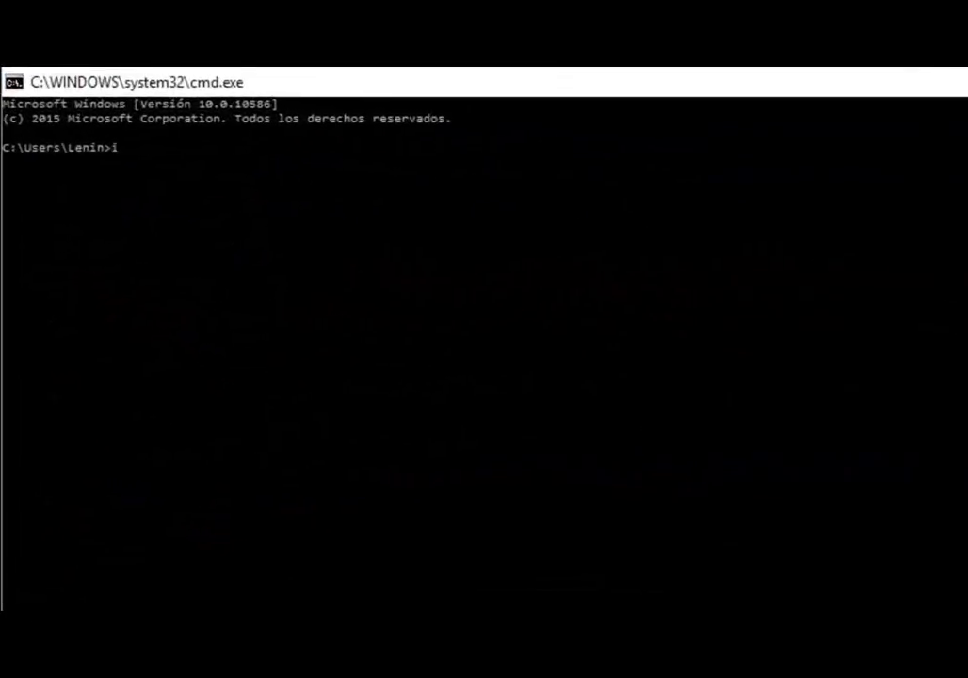
text(pconfig)
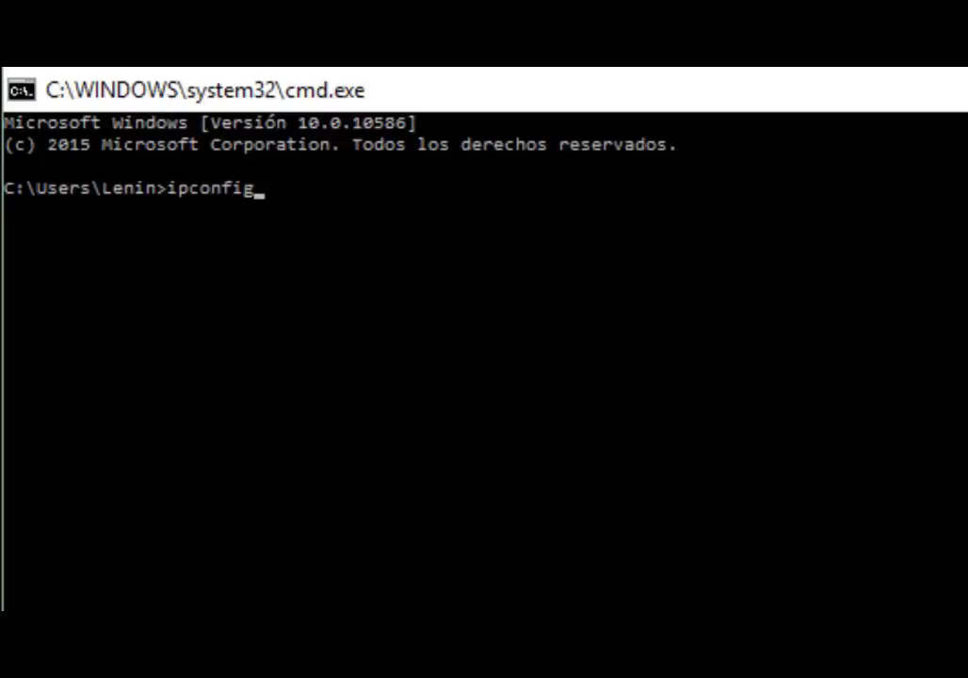
key(Return)
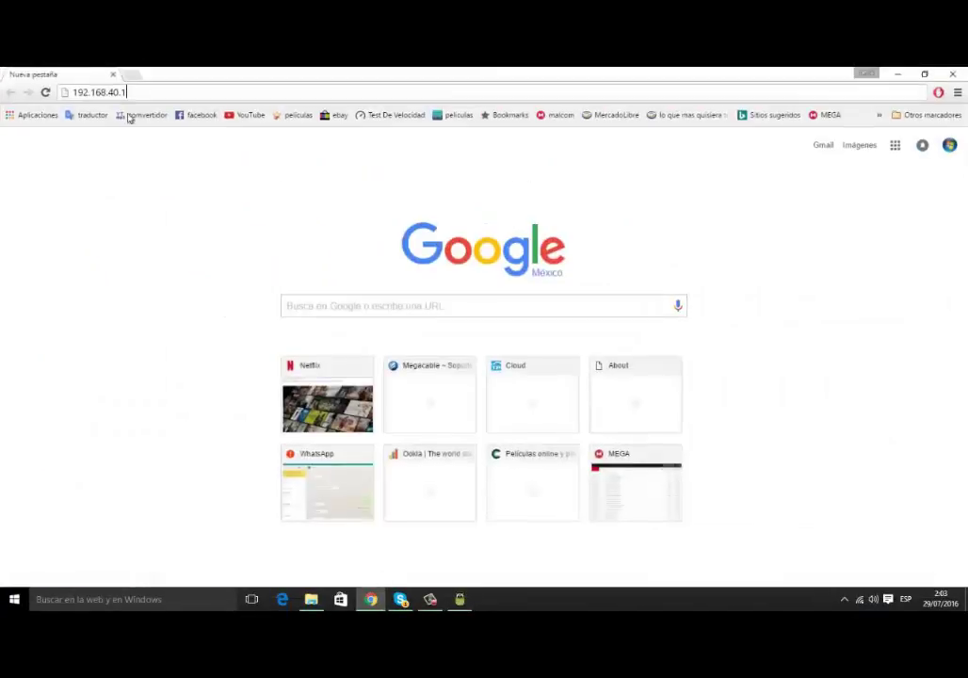
- Load 192.168.40.1 and log in to the router with the admin user name and password
key(Return)
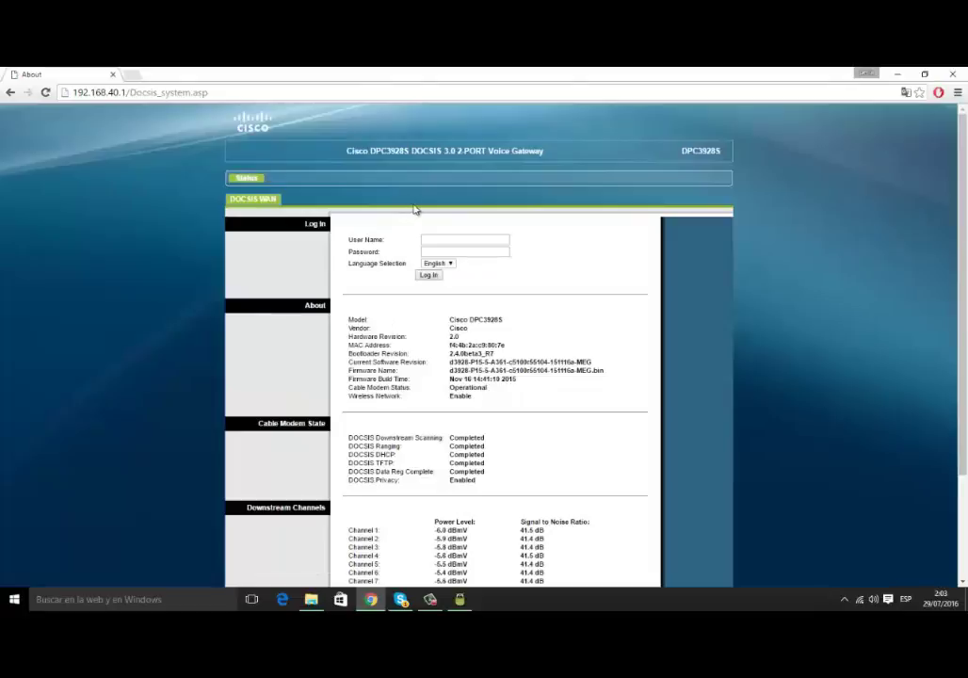
click(456, 241)
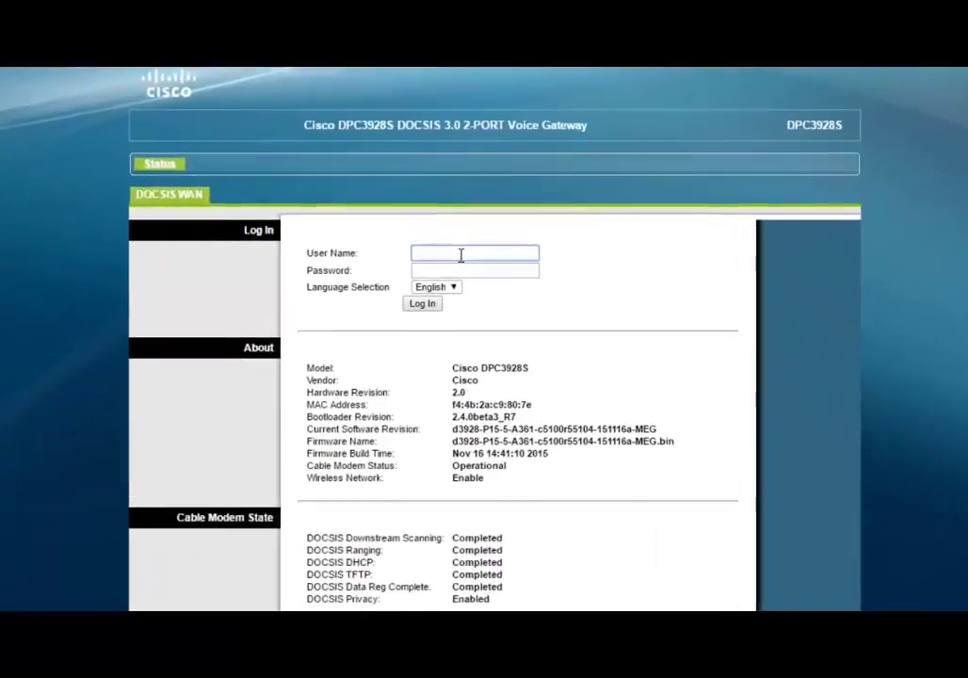
text(cis)
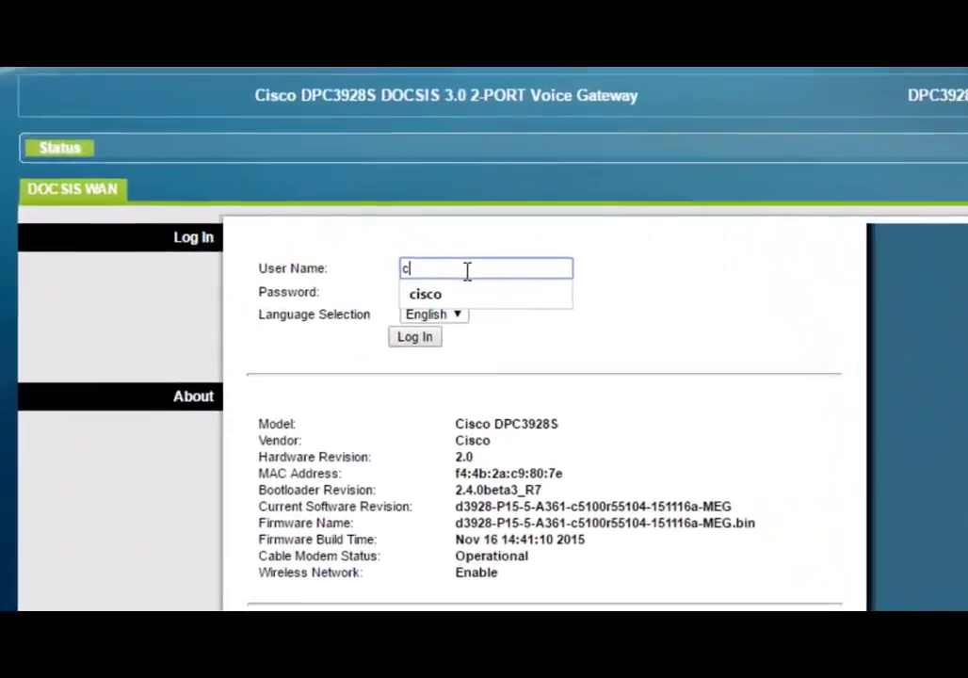
text(co)
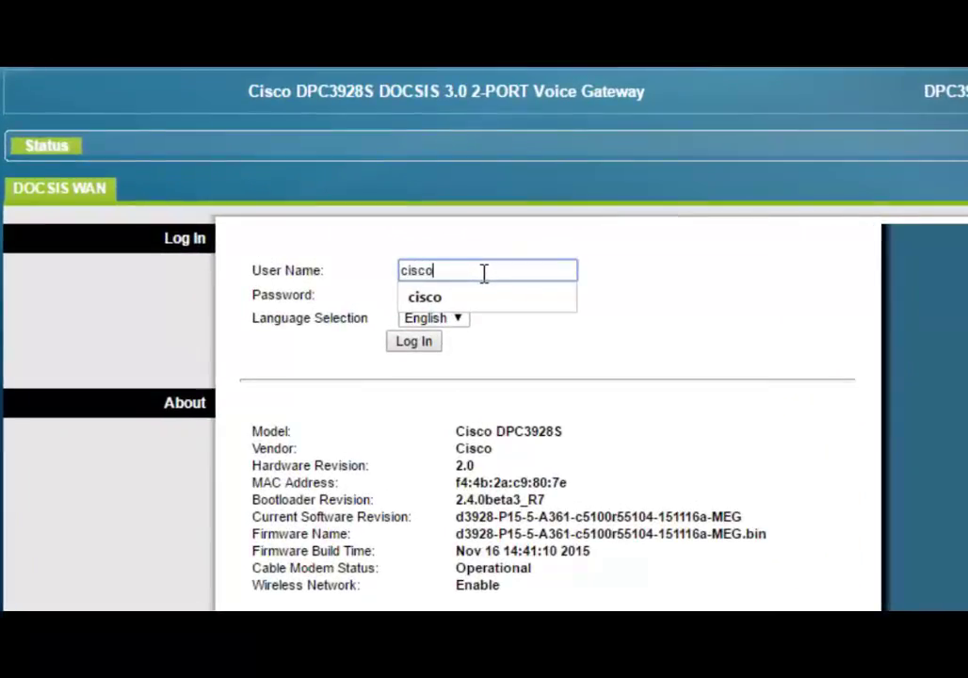
click(485, 302)
click(481, 299)
text(c)
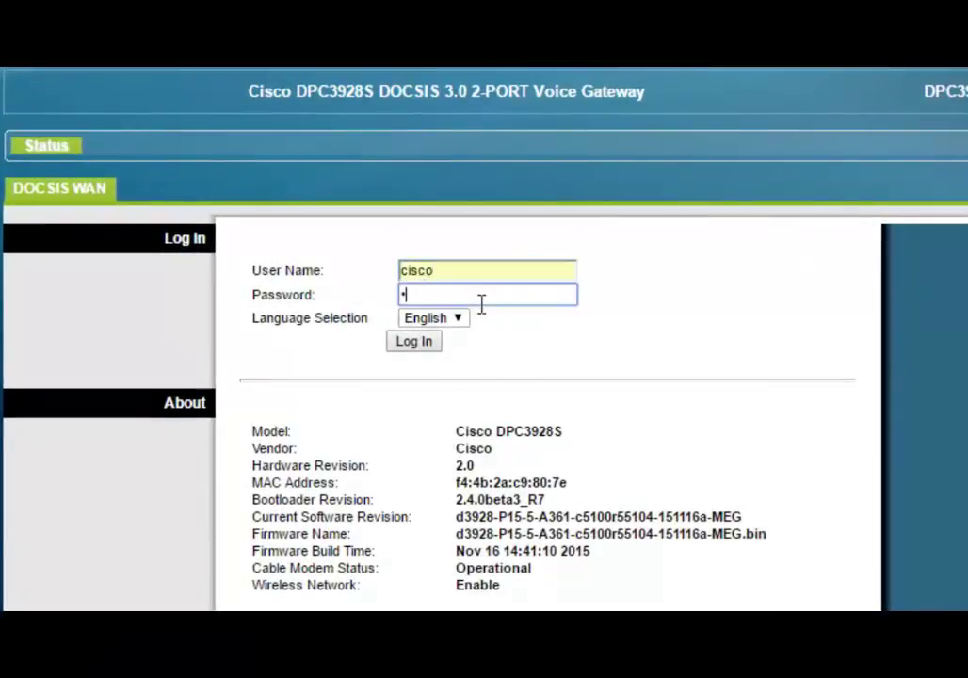
text(is)
click(427, 348)
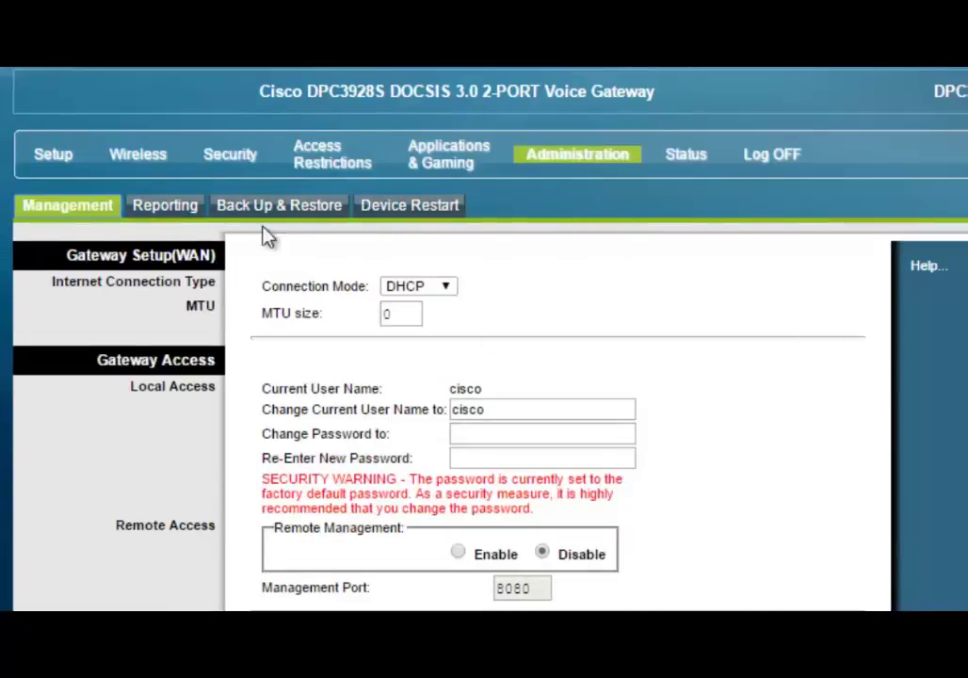
- Go to Wireless > MAC Filter and open the Wireless Client List
click(138, 167)
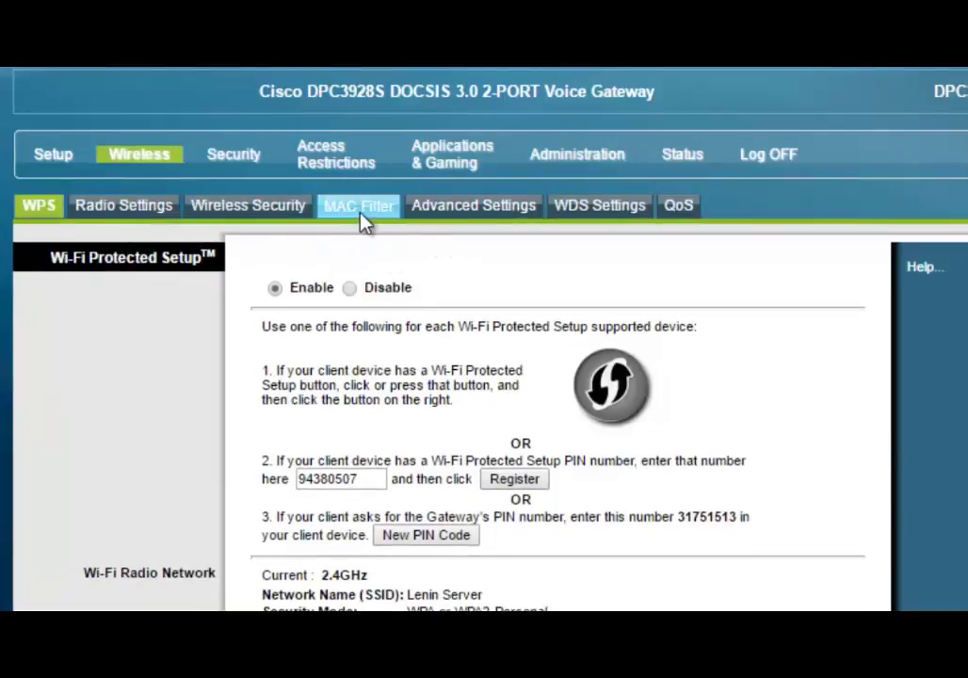
click(375, 213)
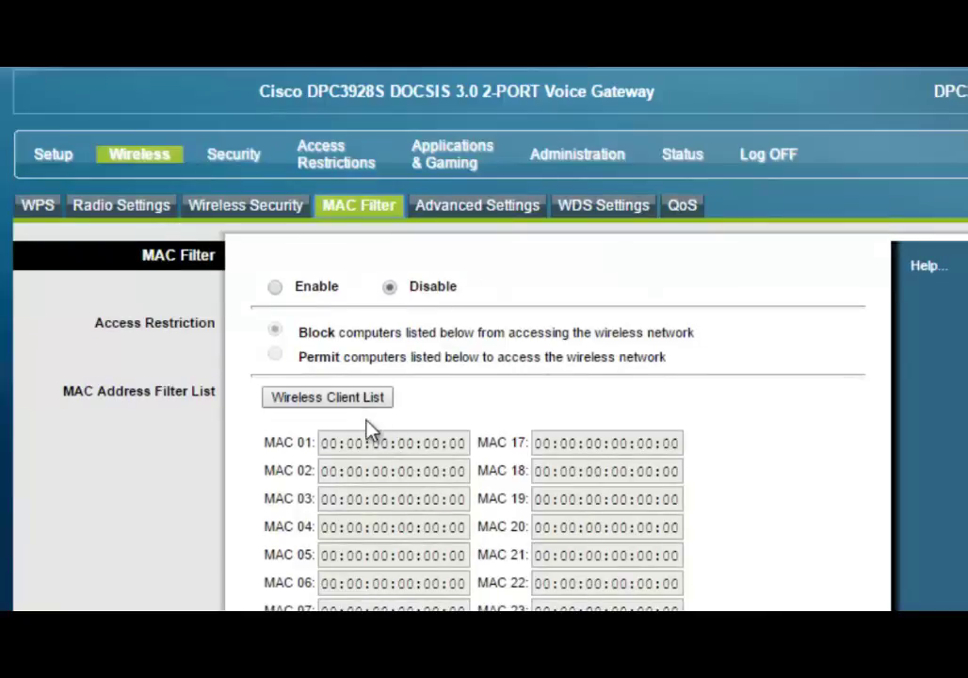
click(310, 403)
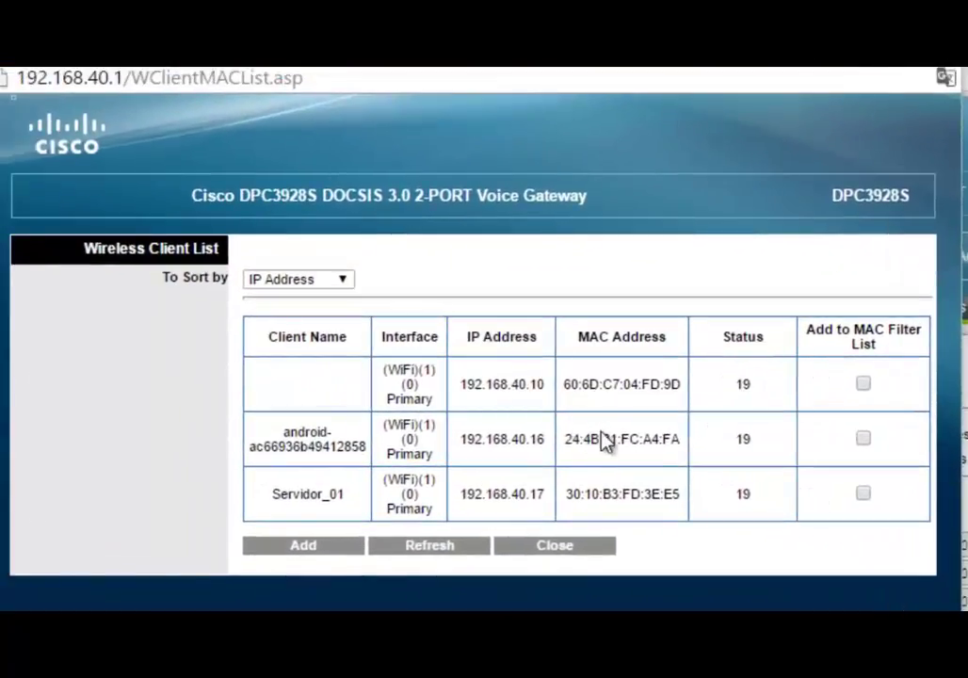
- Select the android client's MAC, close the client list and enable MAC filtering in block mode
drag(549, 436, 715, 440)
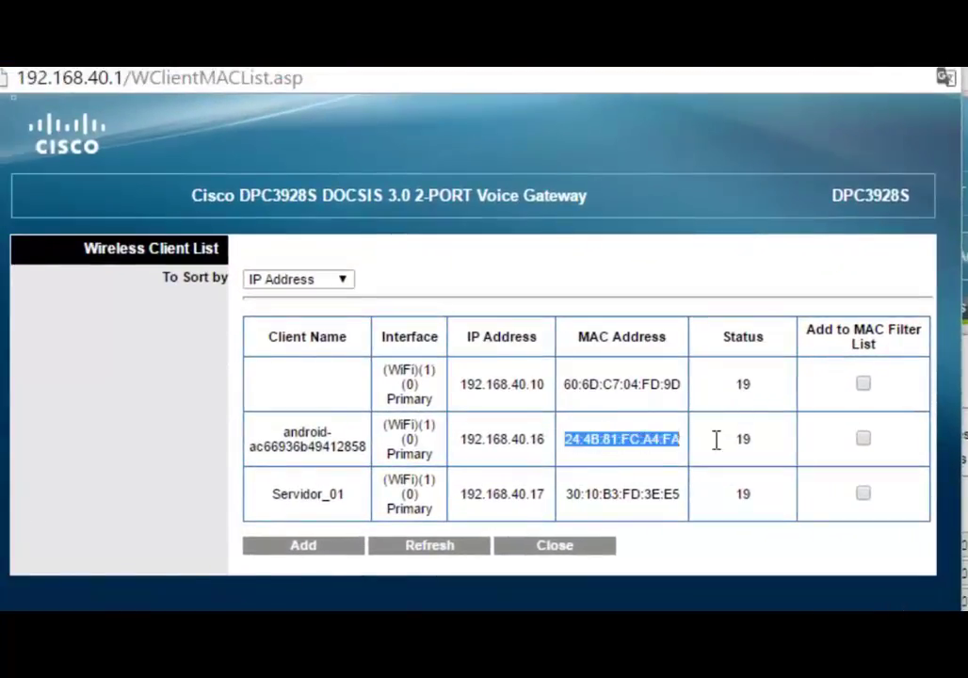
key(ctrl+w)
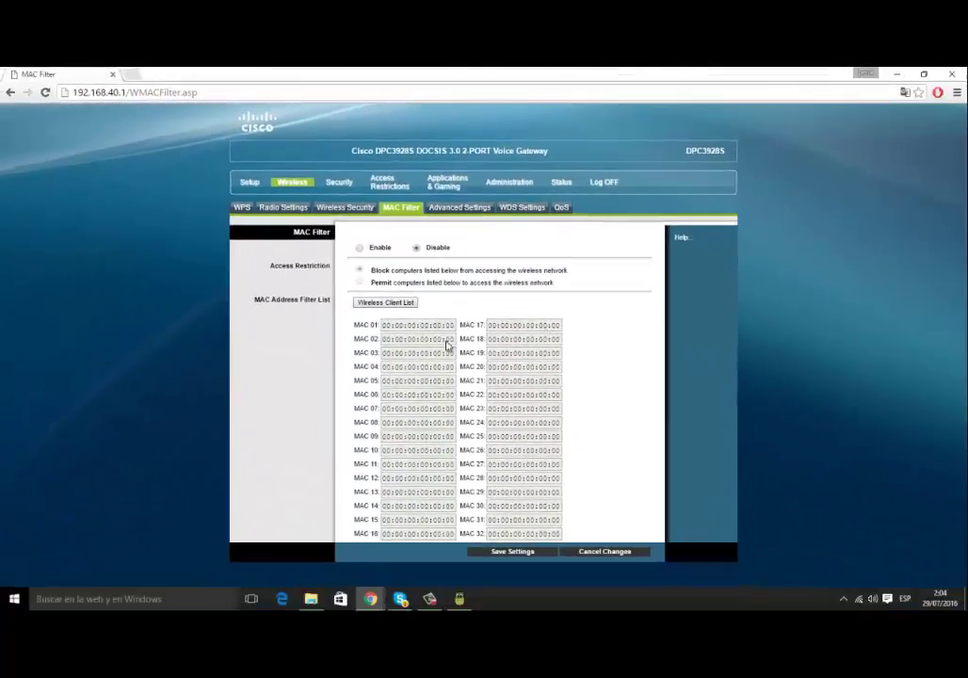
double_click(449, 325)
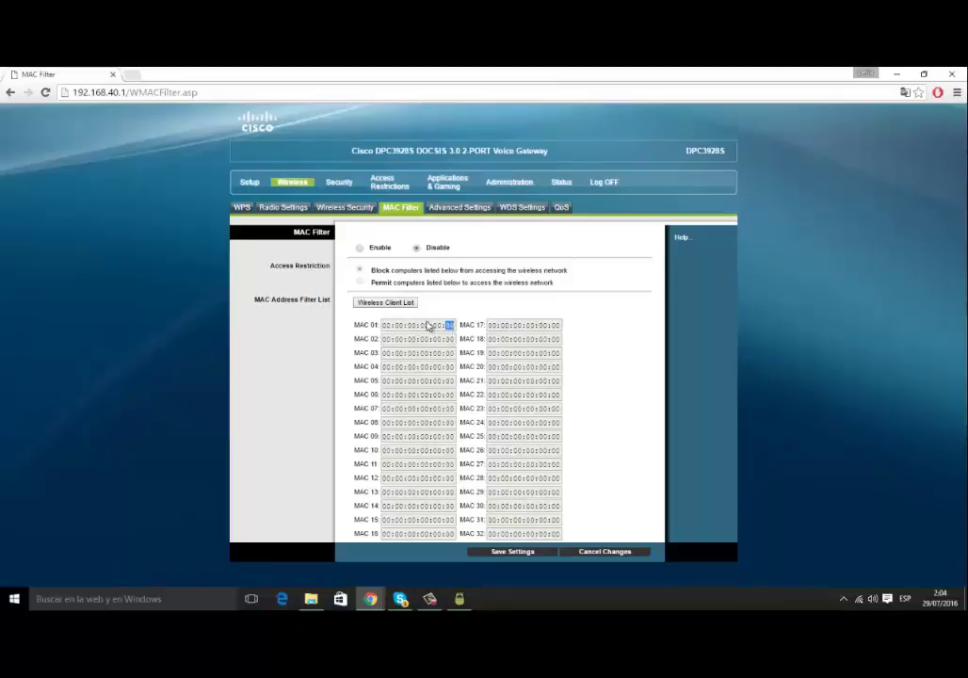
click(365, 254)
click(361, 249)
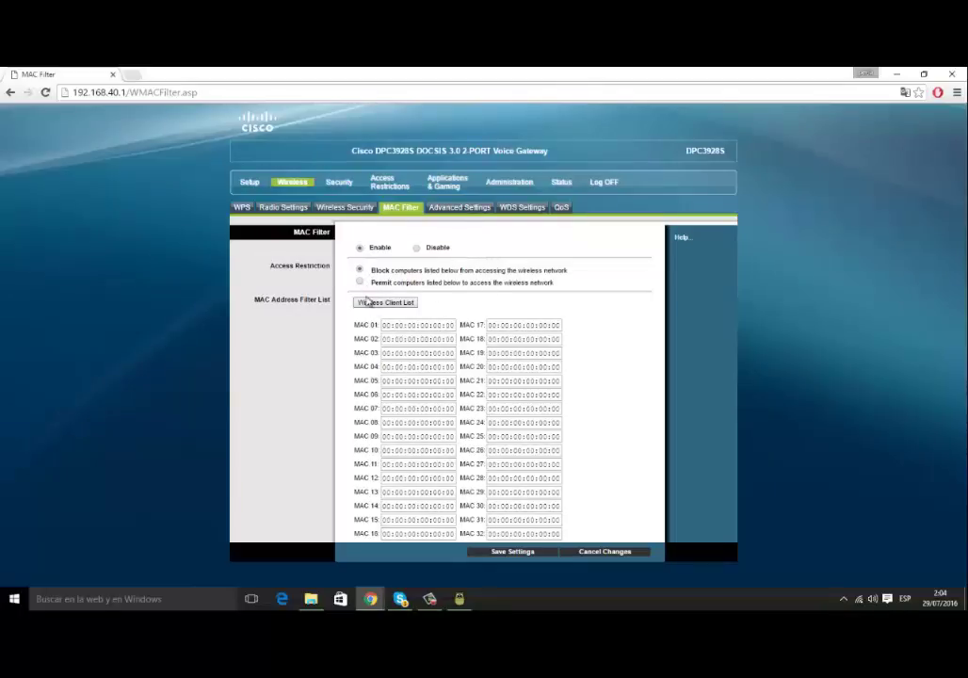
click(359, 282)
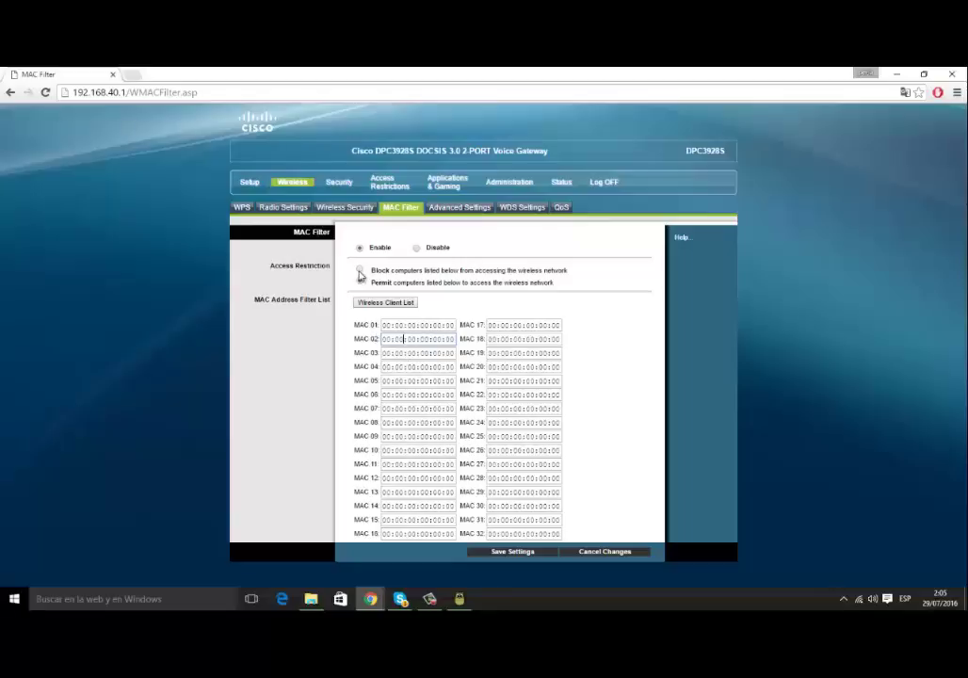
click(359, 269)
click(412, 325)
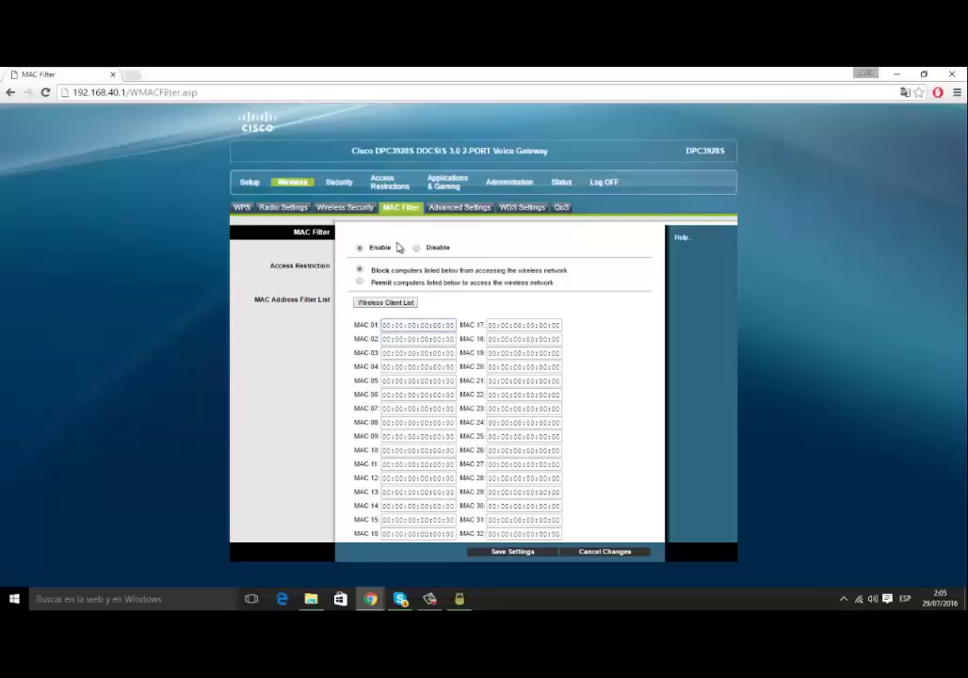
- Copy the android client's MAC 24:4B:81:FC:A4:FA from the wireless client list
click(439, 599)
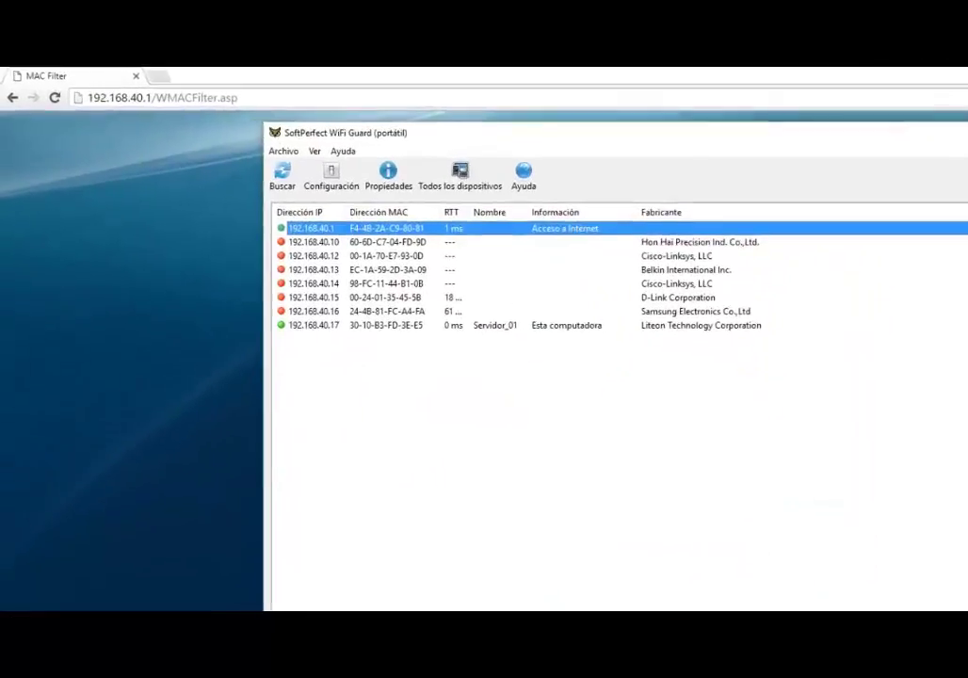
click(415, 301)
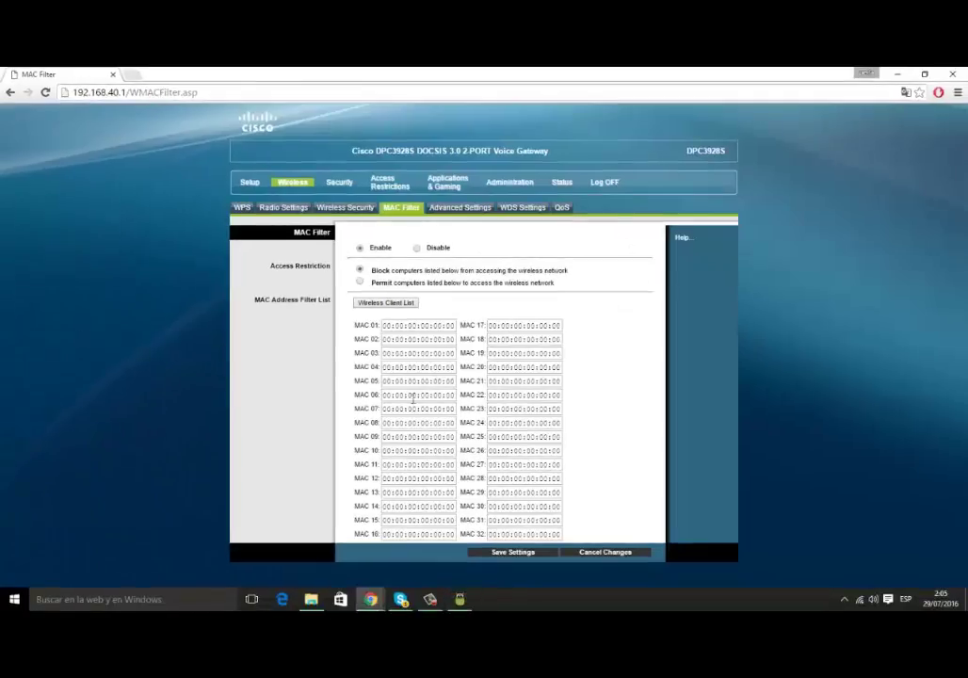
click(393, 303)
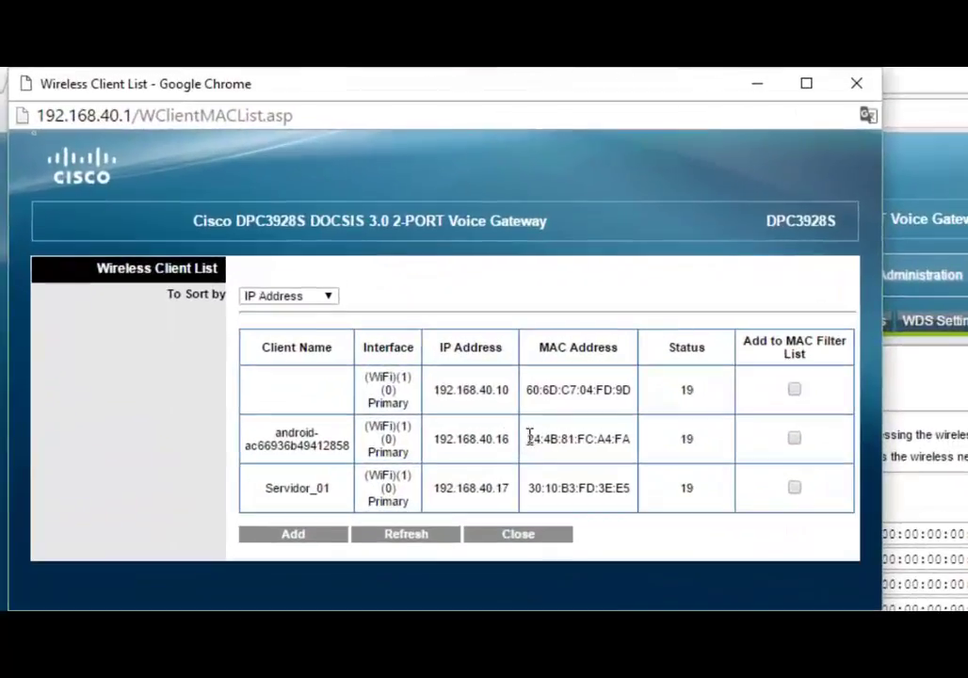
drag(291, 273, 346, 279)
key(super+c)
right_click(620, 450)
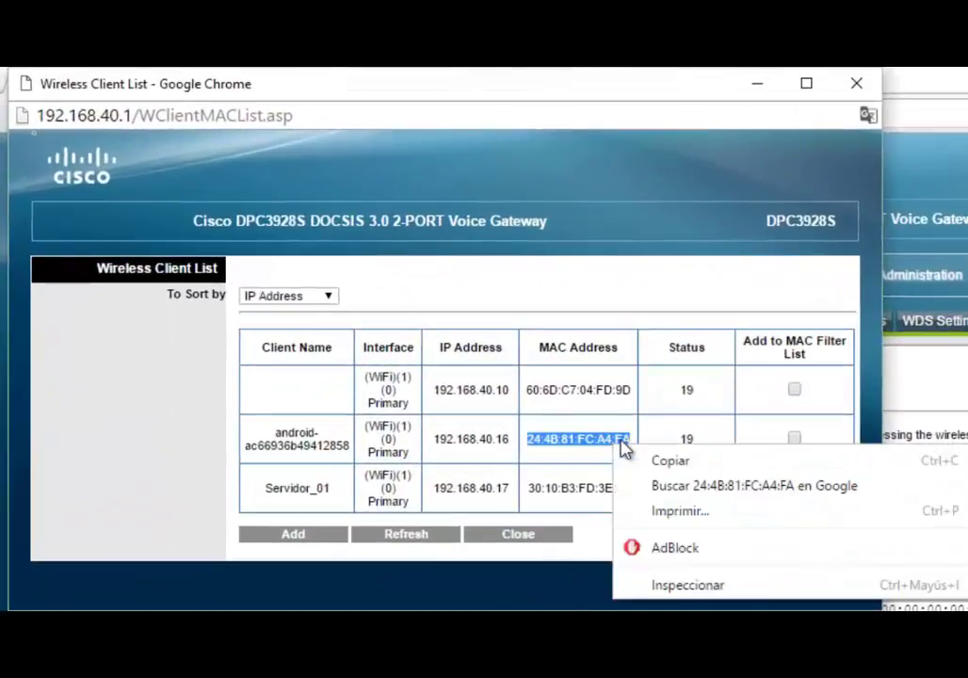
click(669, 460)
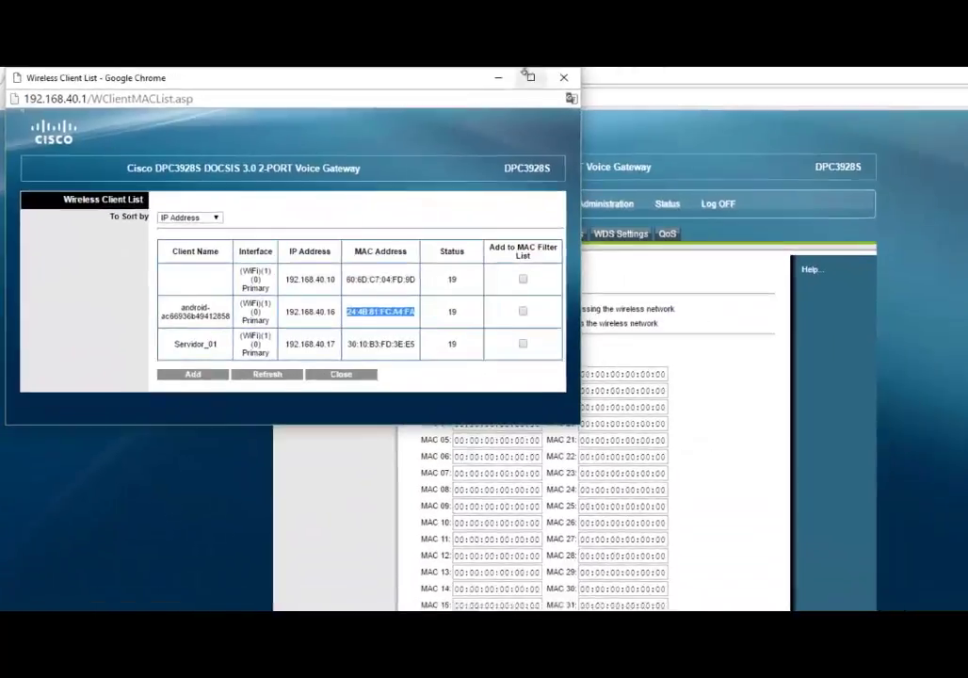
click(563, 77)
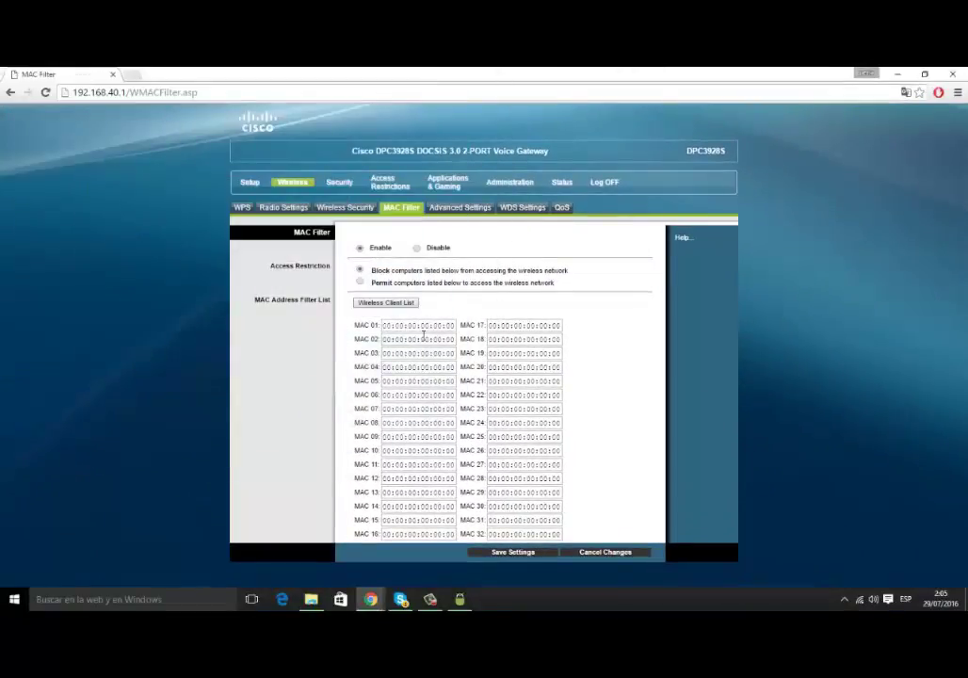
- Paste it into MAC 01 and cross-check it against the 192.168.40.16 Samsung device in WiFi Guard
triple_click(406, 325)
right_click(386, 325)
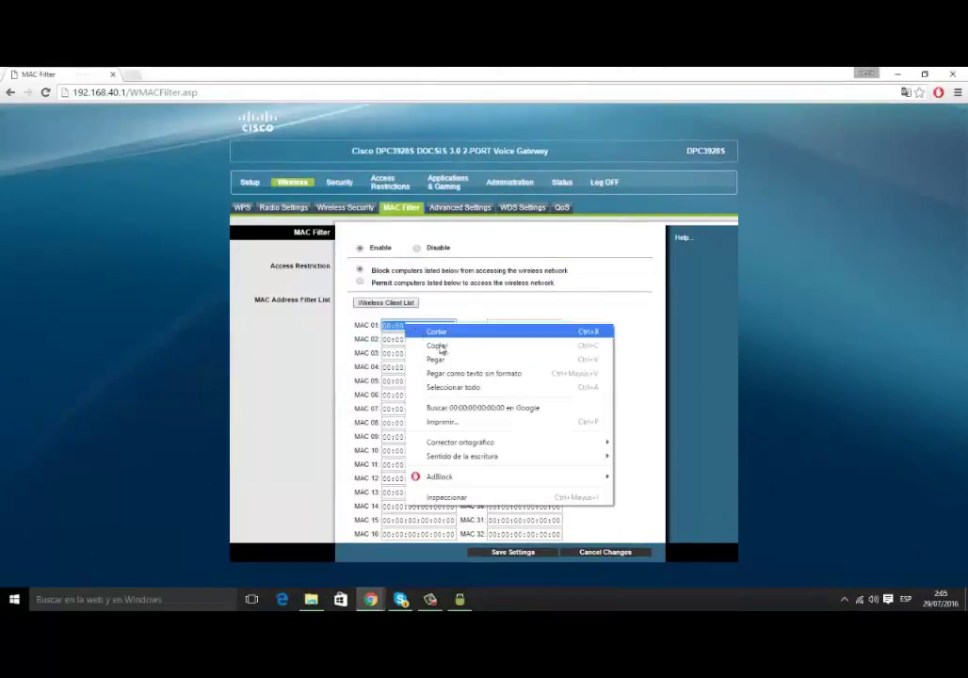
click(432, 356)
click(459, 599)
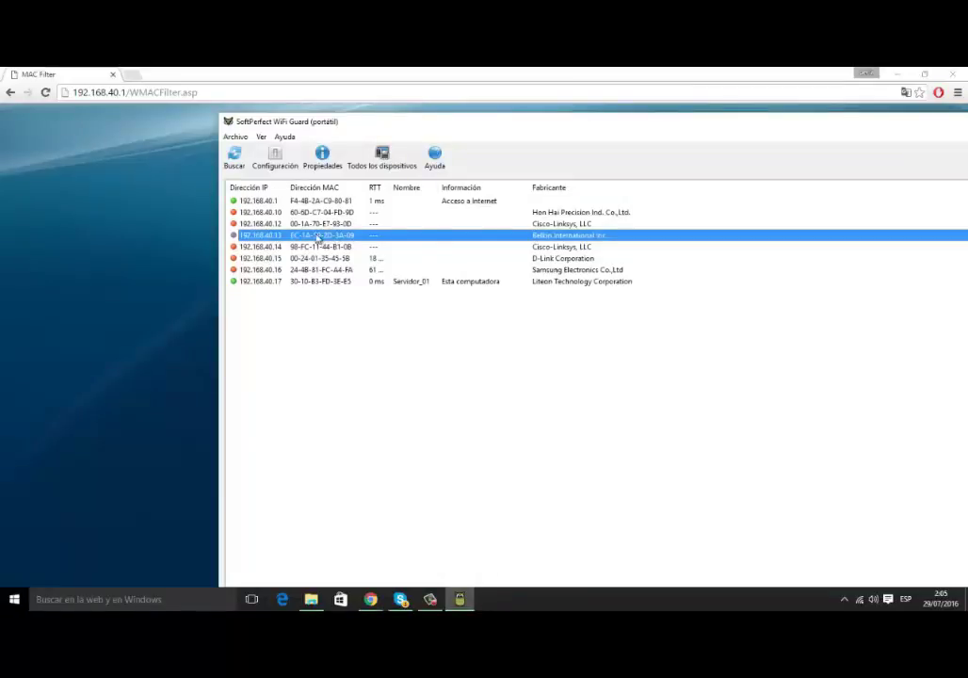
click(194, 250)
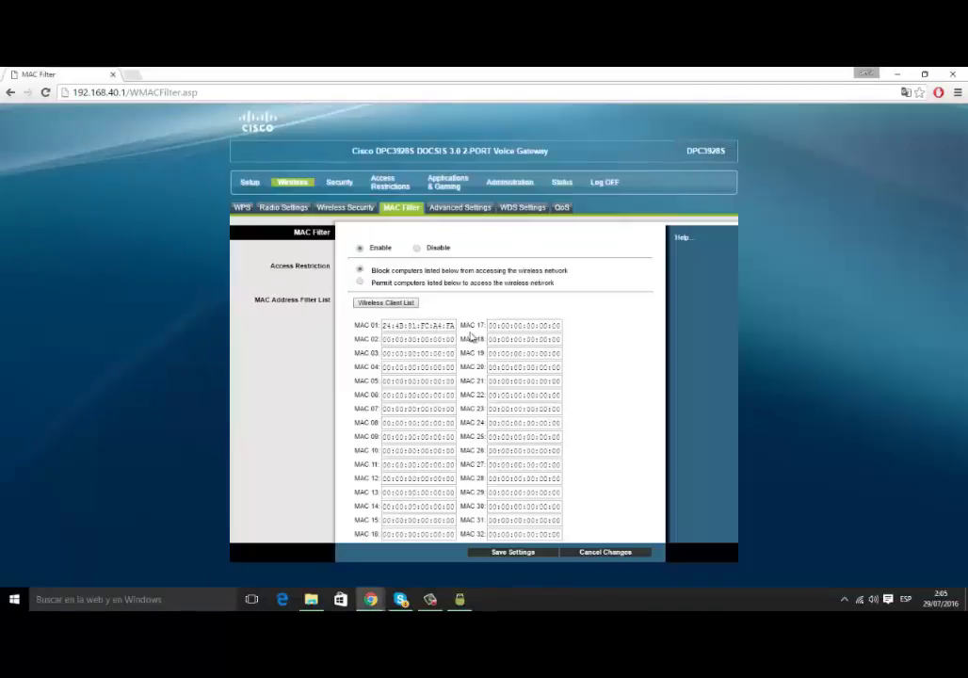
click(460, 599)
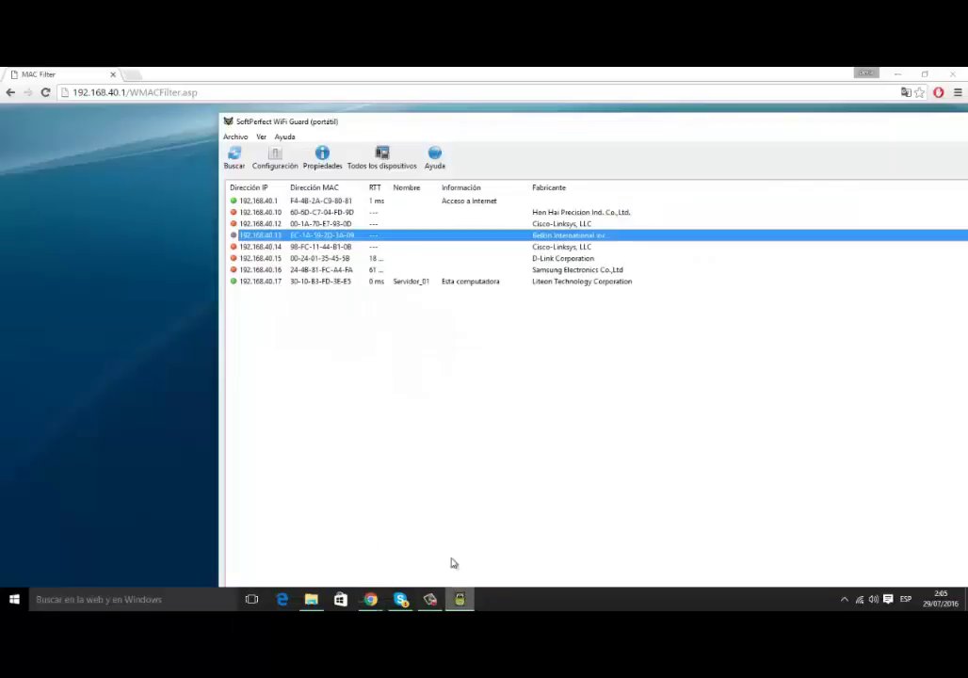
click(546, 272)
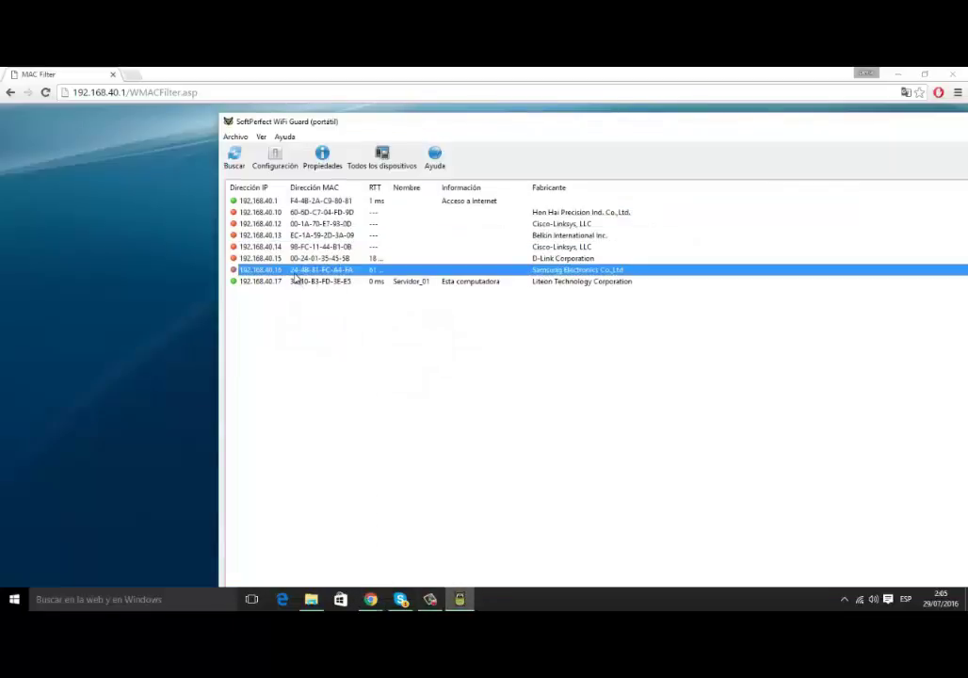
click(146, 277)
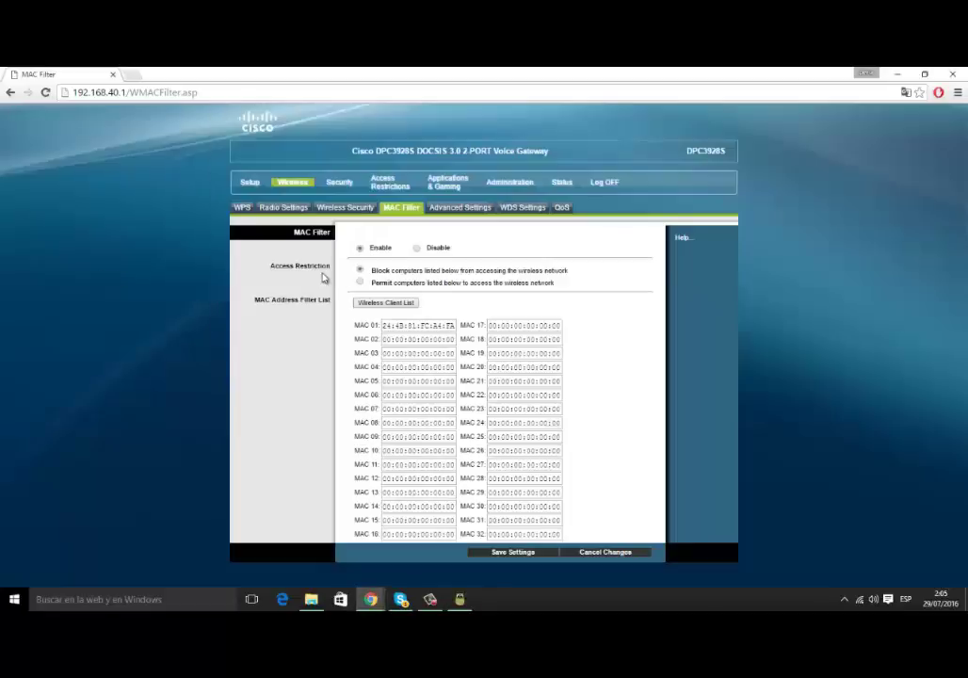
click(392, 325)
click(399, 302)
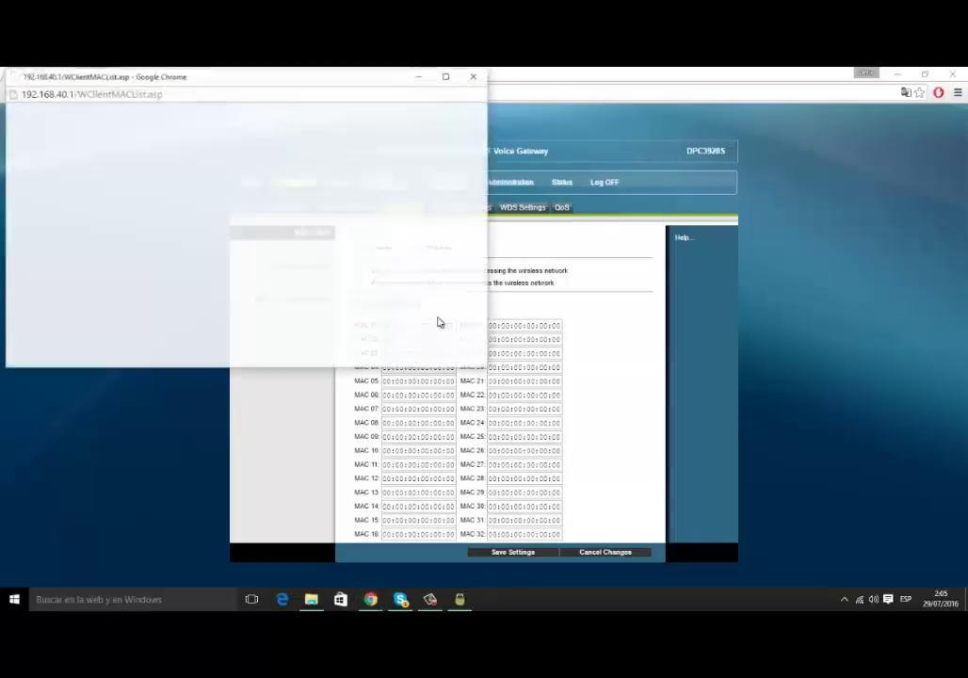
click(475, 76)
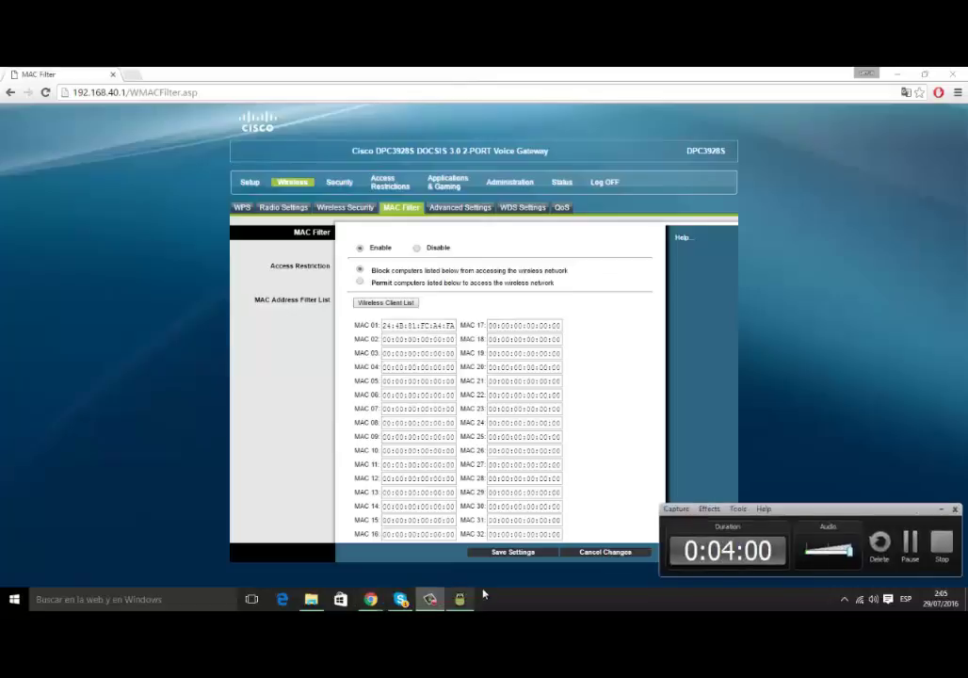
click(459, 600)
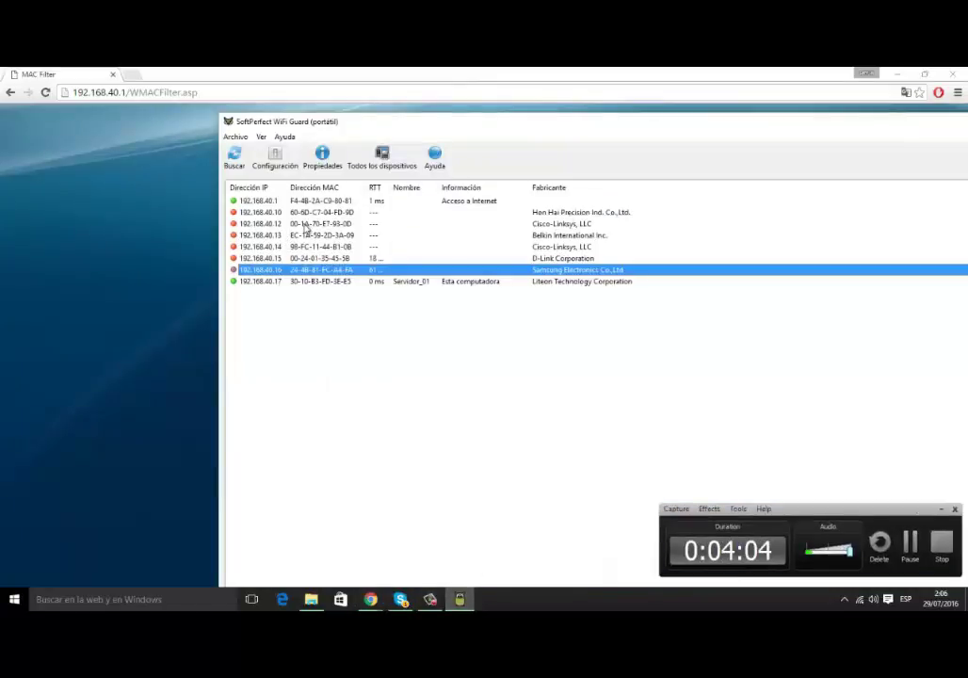
click(91, 169)
click(405, 304)
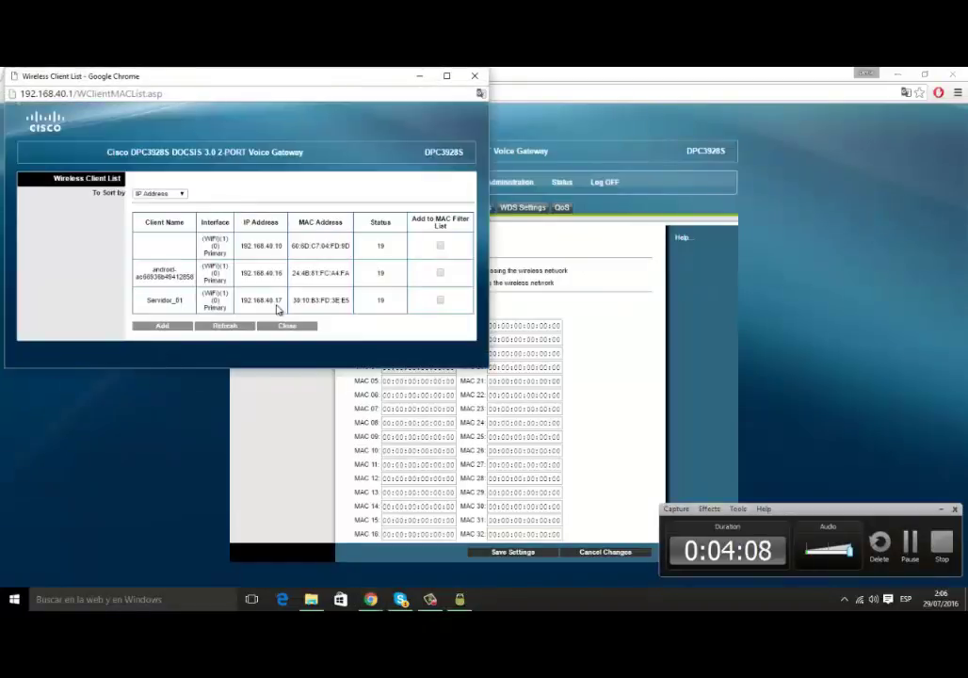
drag(200, 235, 330, 239)
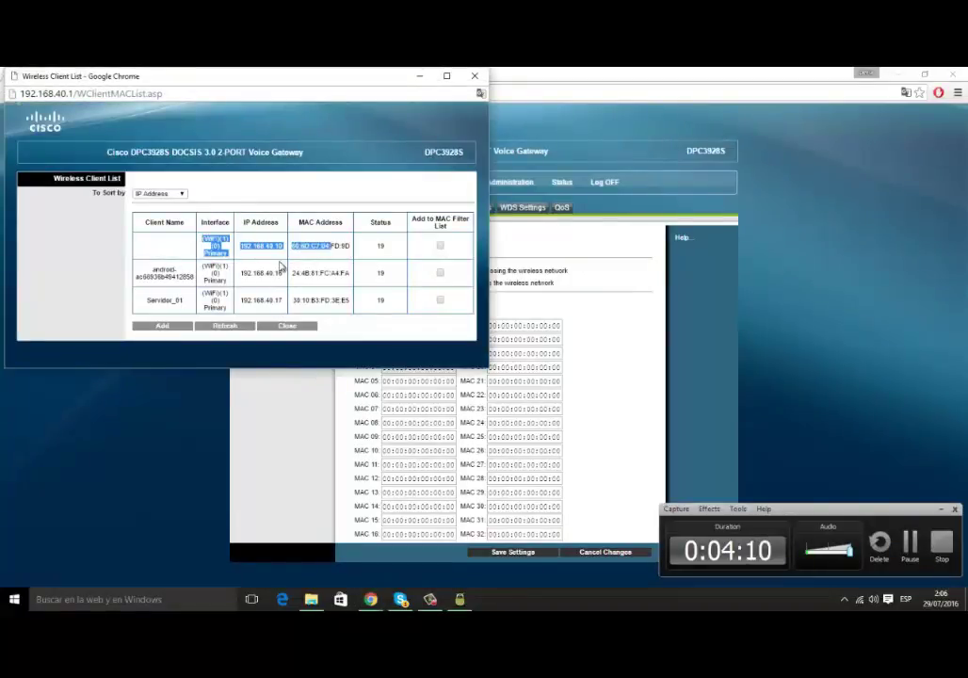
click(274, 255)
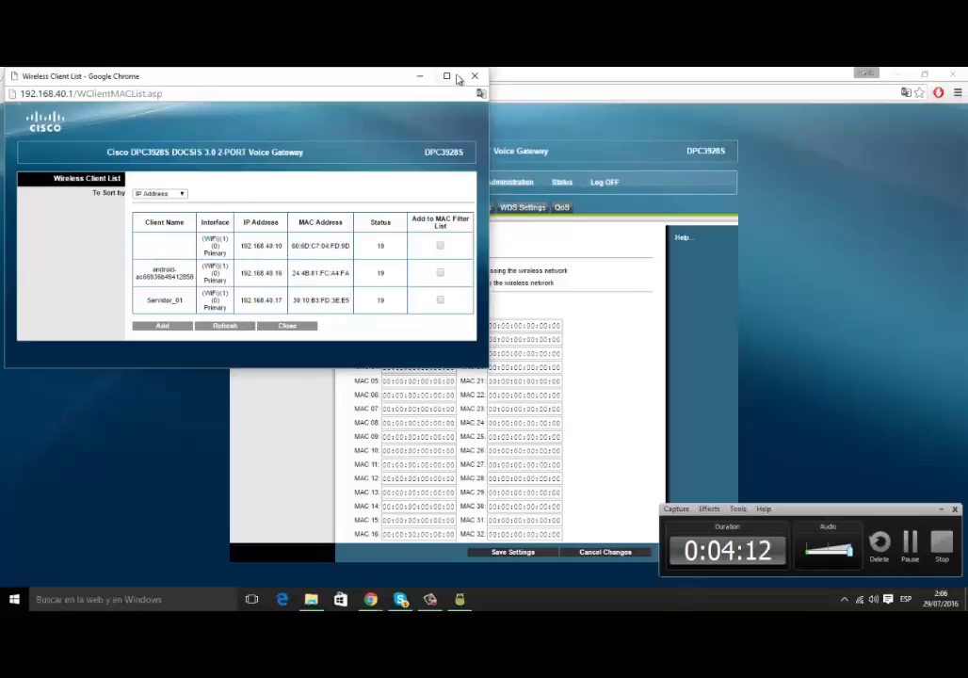
click(419, 75)
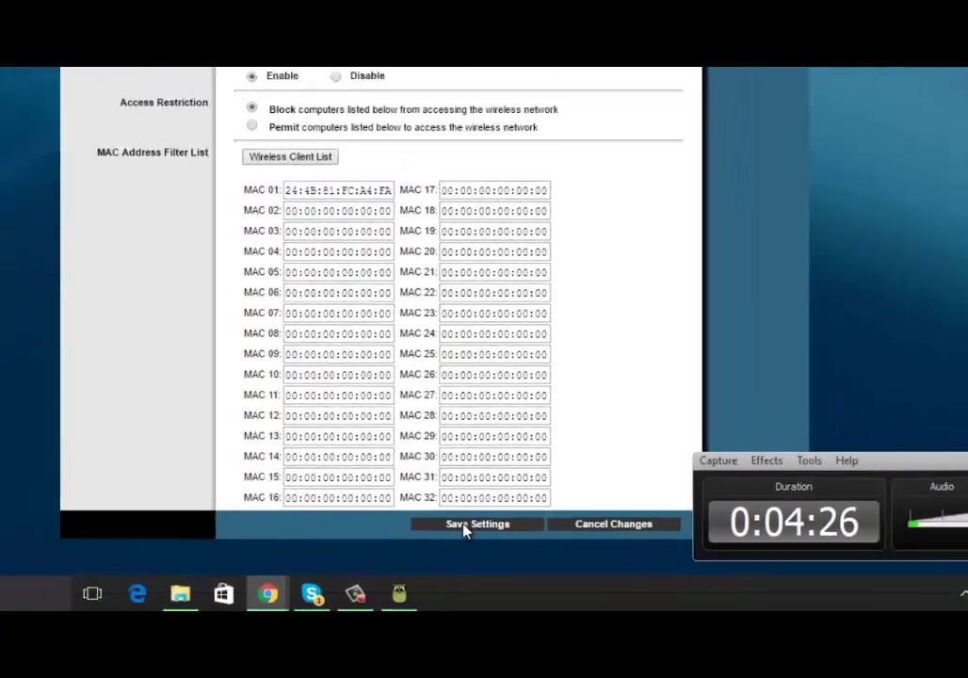
- Save the MAC filter settings with 24:4B:81:FC:A4:FA in MAC 01
click(464, 524)
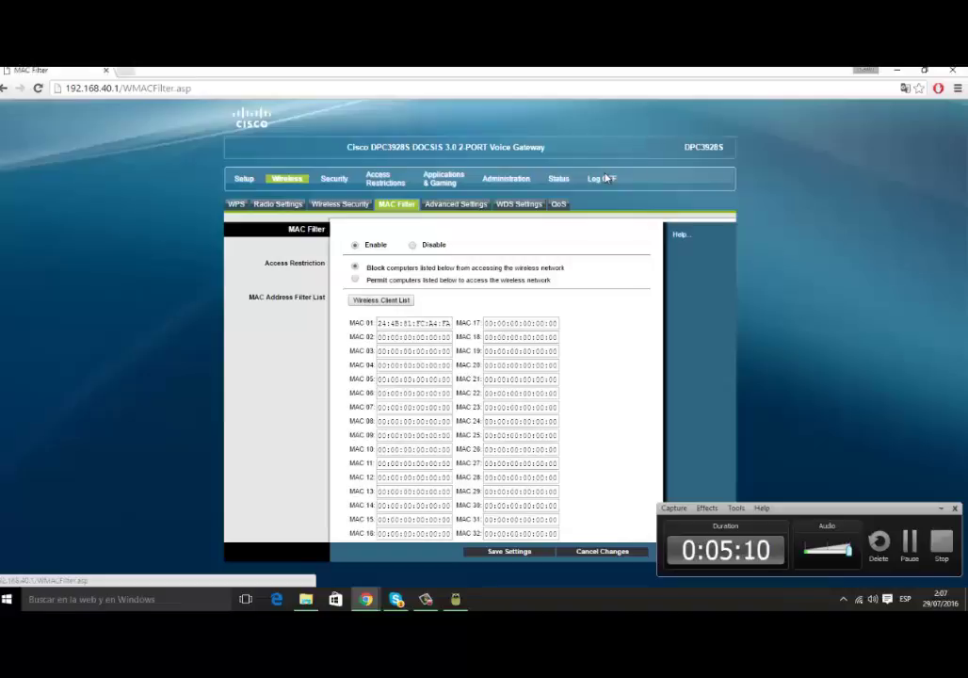
- On the Quick Setup page, rename the network (SSID) to 'criscos' and select the passphrase
drag(438, 323, 416, 323)
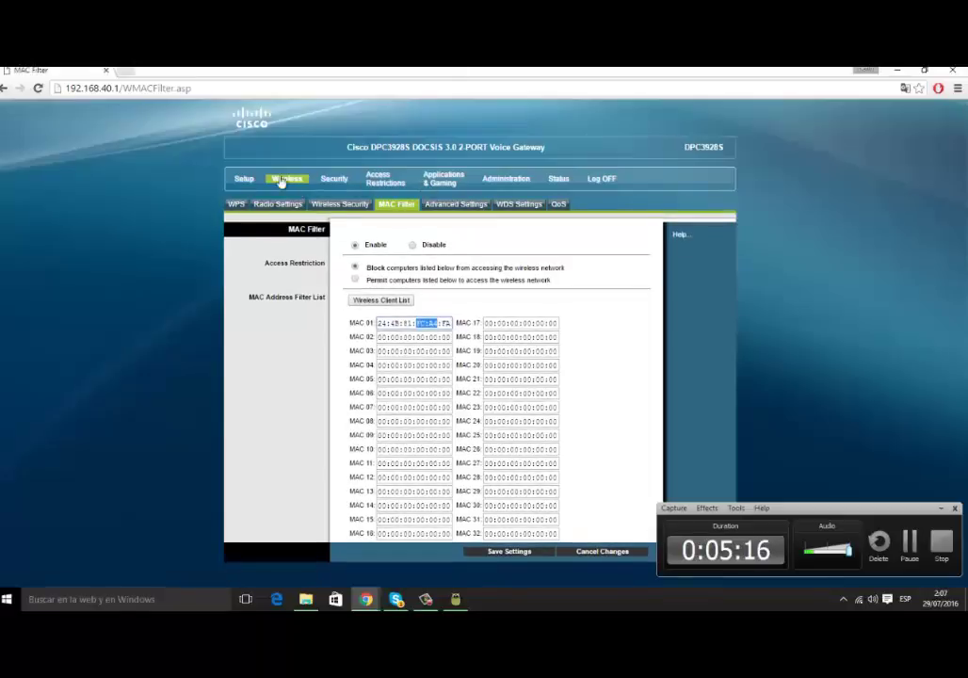
click(245, 178)
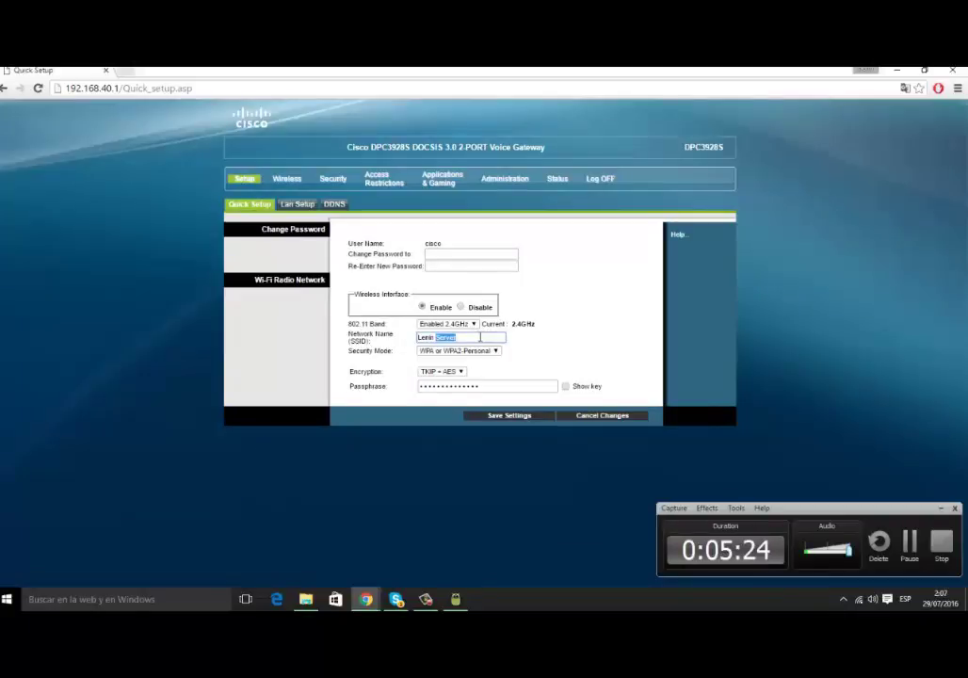
drag(480, 336, 374, 339)
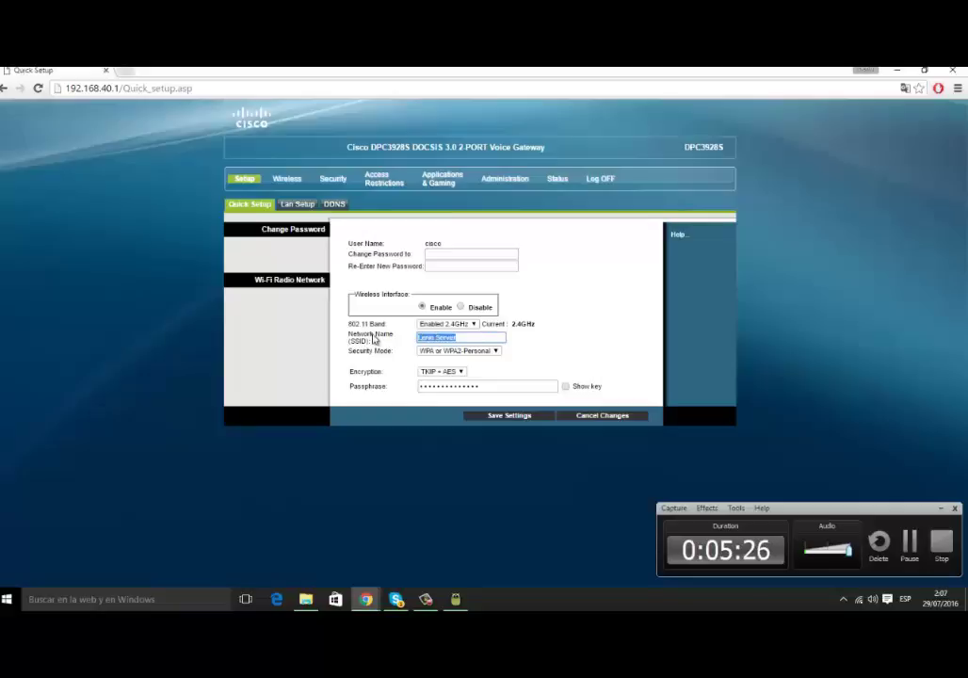
key(BackSpace)
text(criscos)
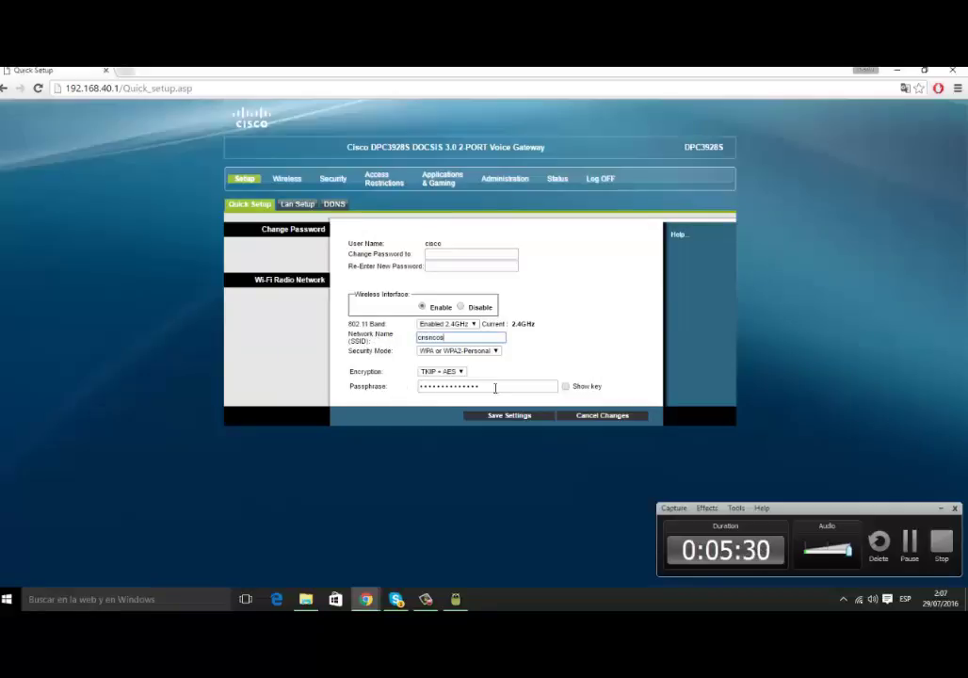
double_click(496, 387)
click(435, 386)
shift+click(434, 386)
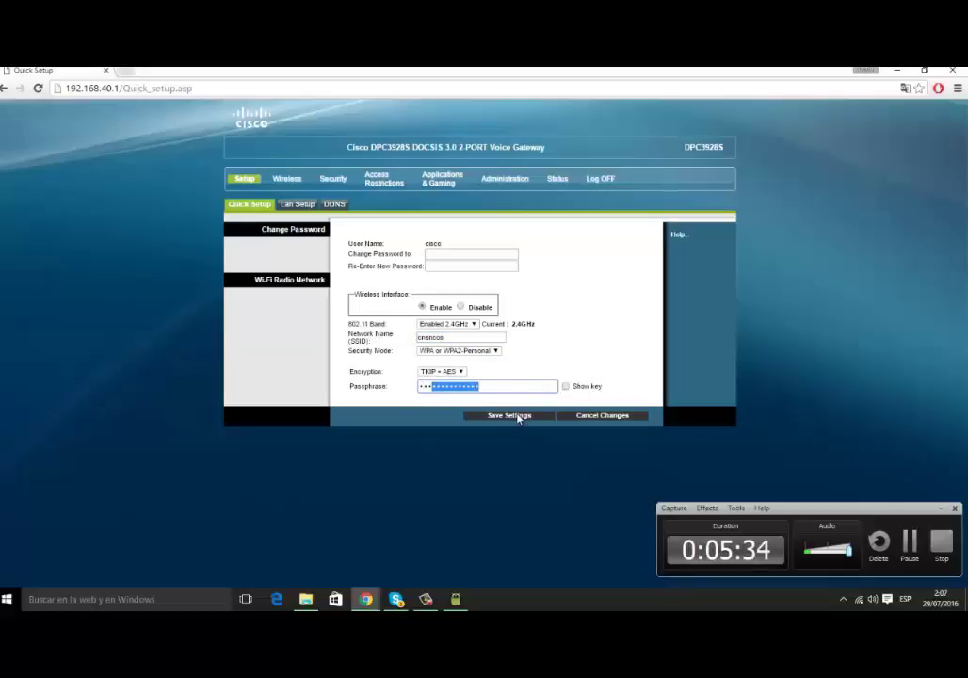
click(287, 178)
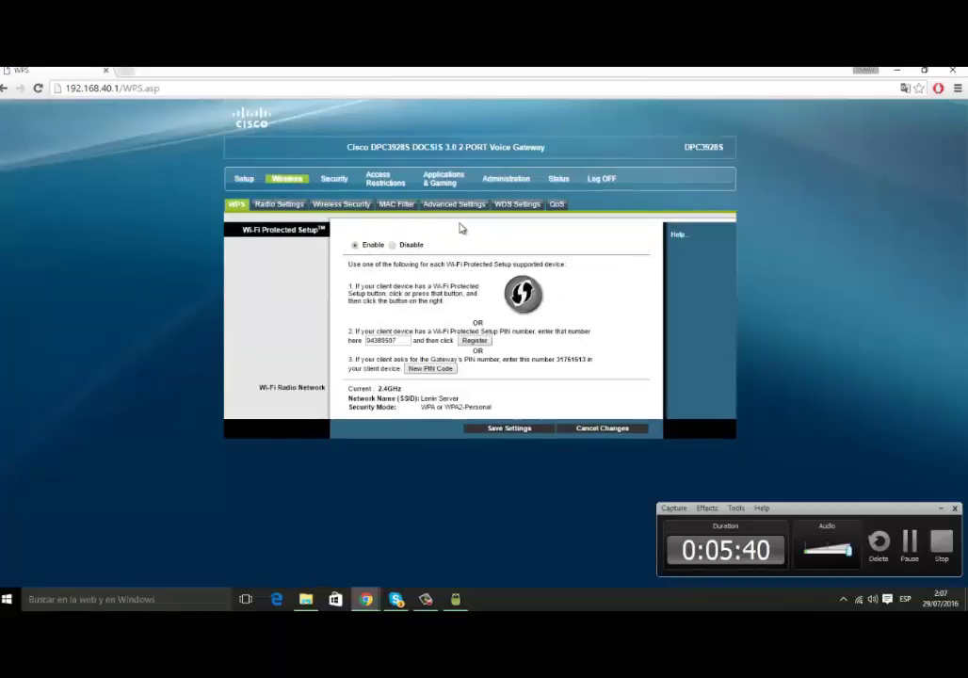
click(399, 209)
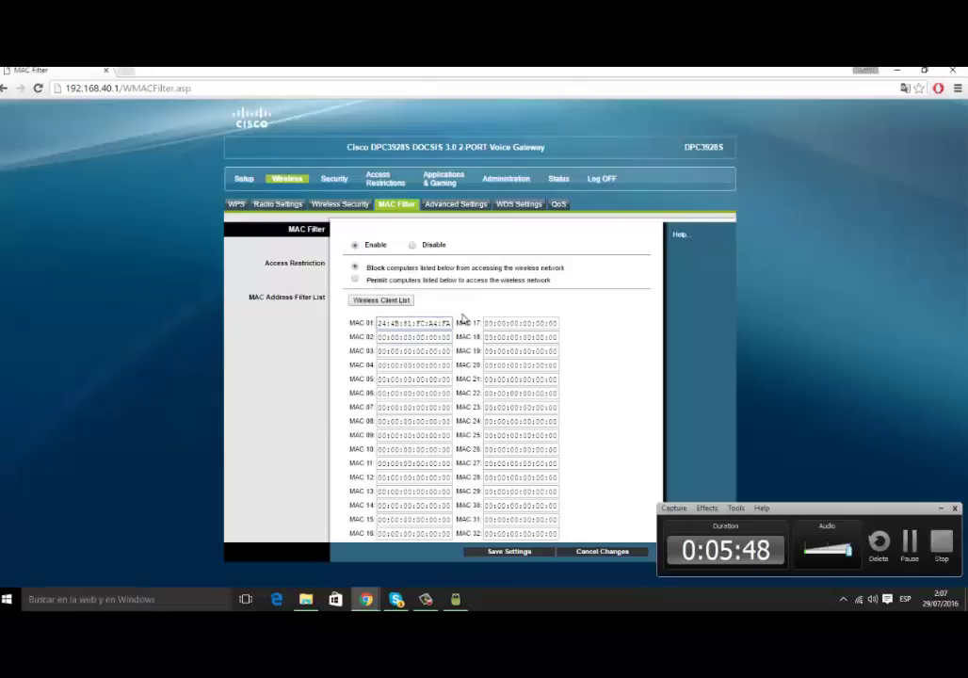
click(411, 245)
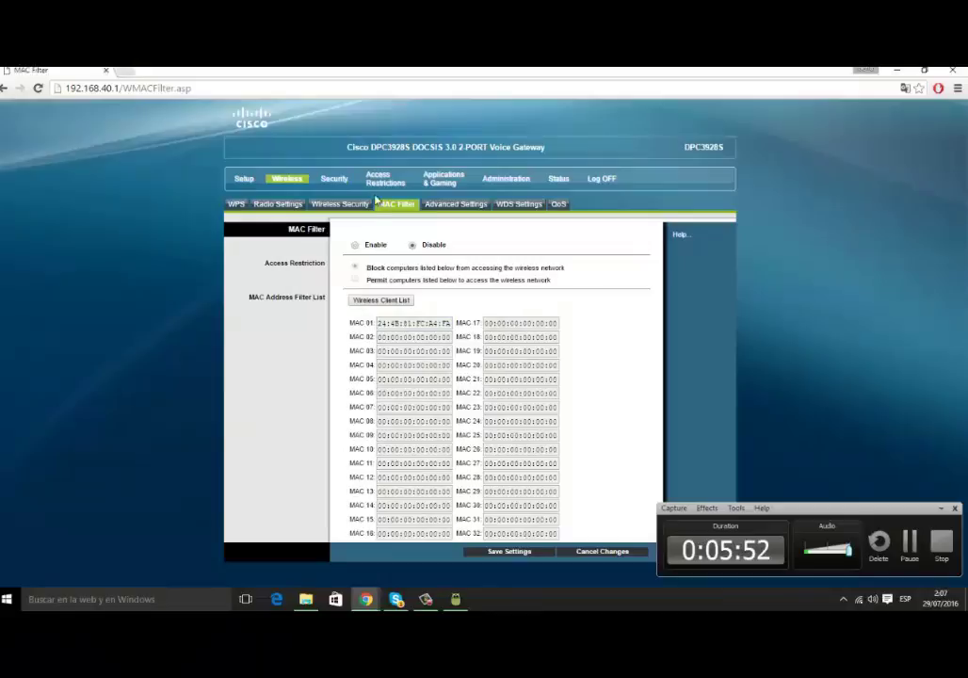
- Toggle the MAC filter to Enable and back to Disable, then save the settings
click(368, 245)
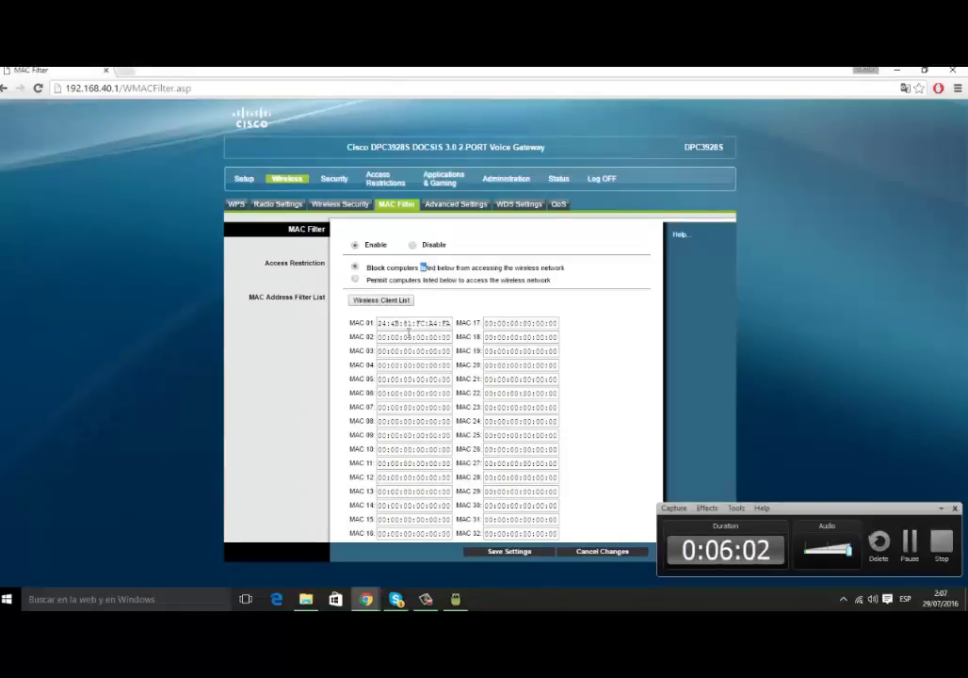
click(413, 244)
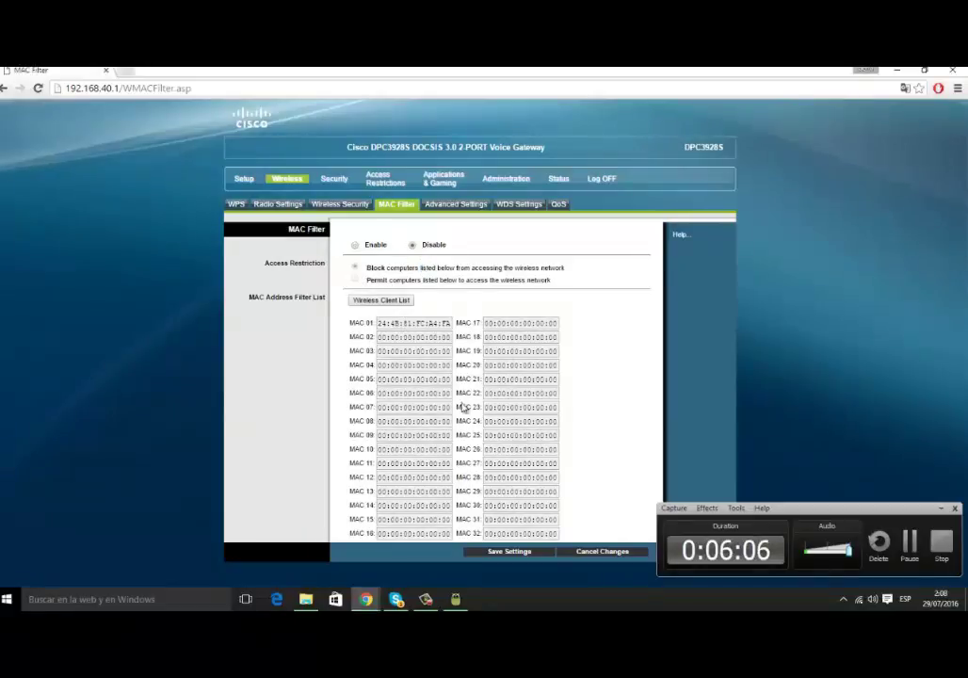
click(505, 553)
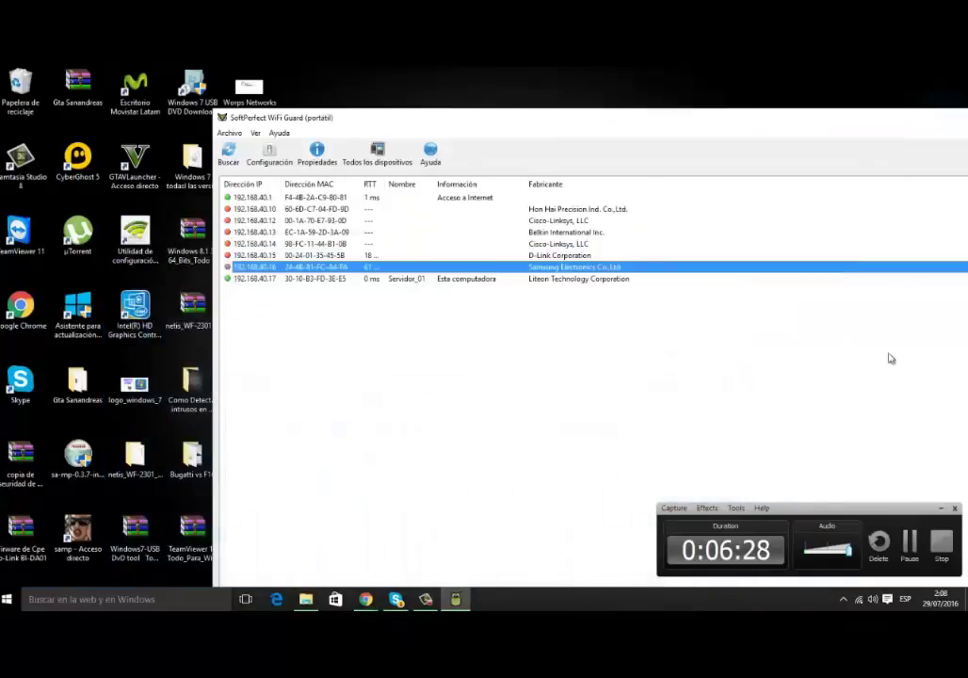
- Minimise Chrome and move the WiFi Guard scan window further left on the desktop
click(896, 69)
drag(496, 120, 399, 133)
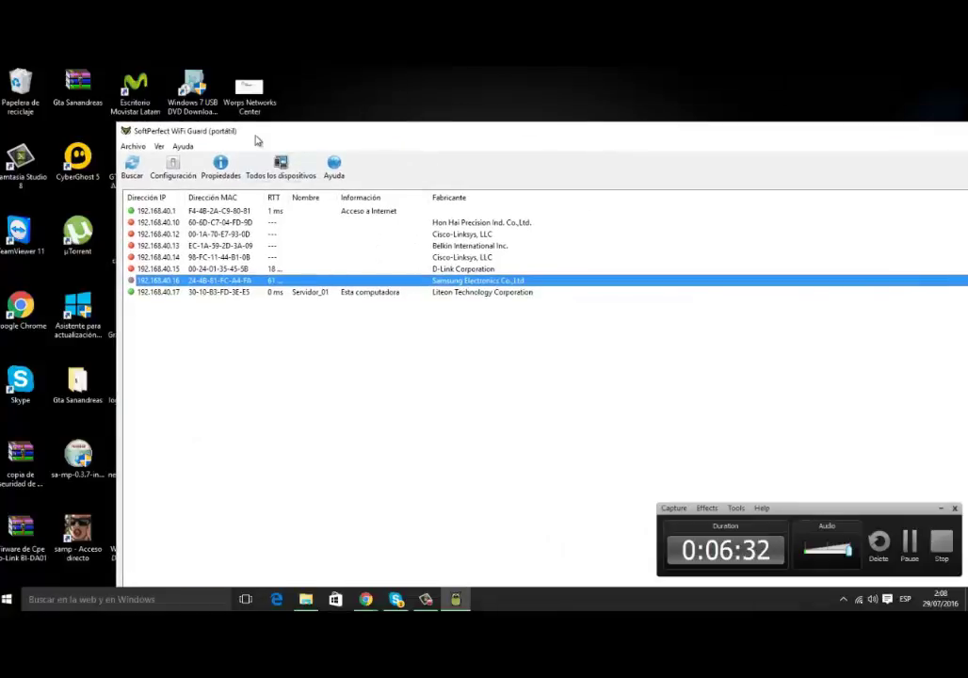
drag(255, 136, 247, 134)
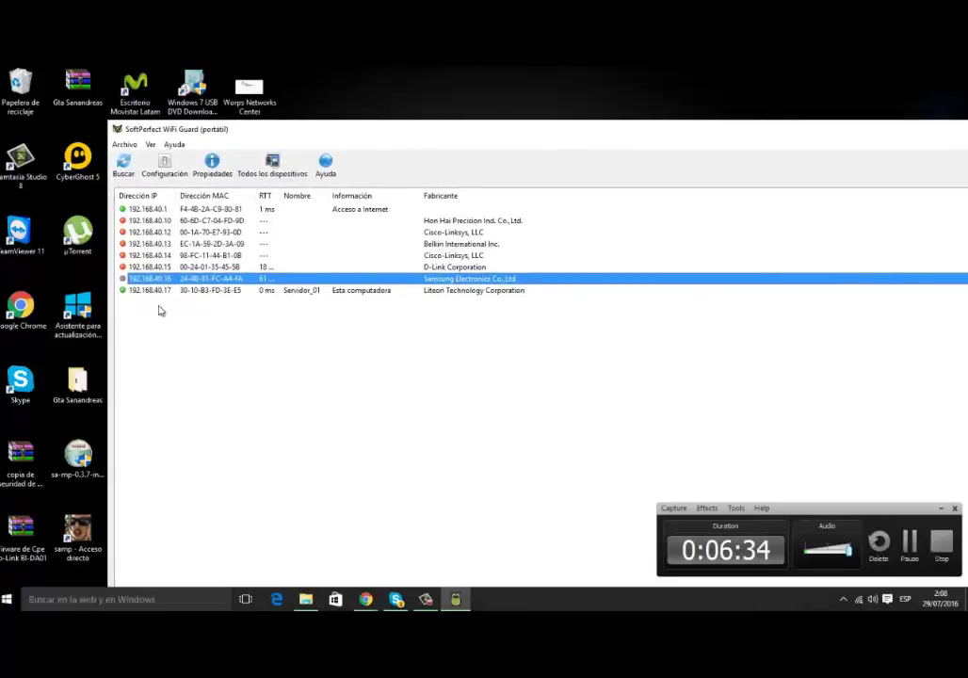